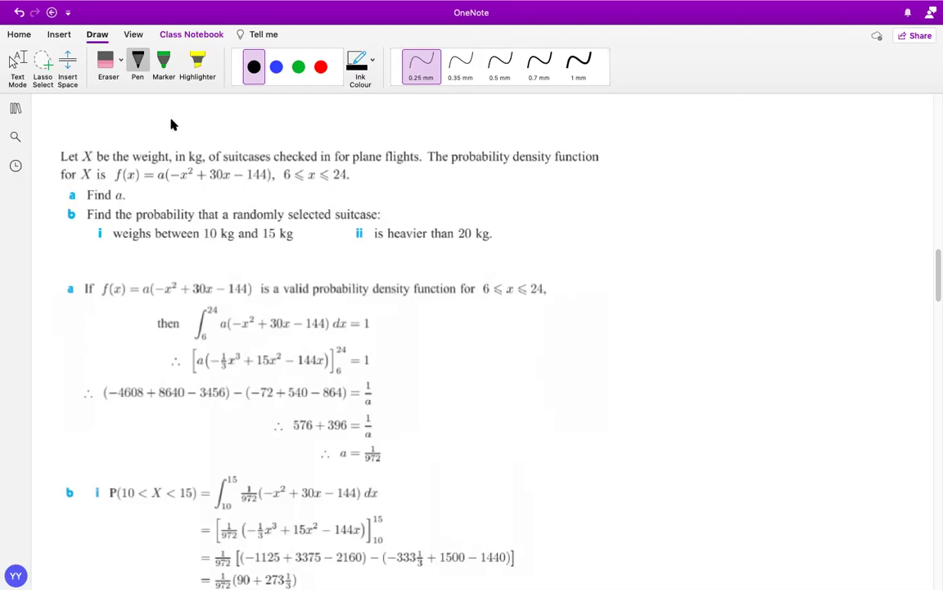
Tick the question, underline f(x), its formula and Find a, and box 6 ⩽ x ⩽ 24.
mouse_move(50, 147)
mouse_down()
mouse_move(49, 159)
mouse_move(90, 129)
mouse_up()
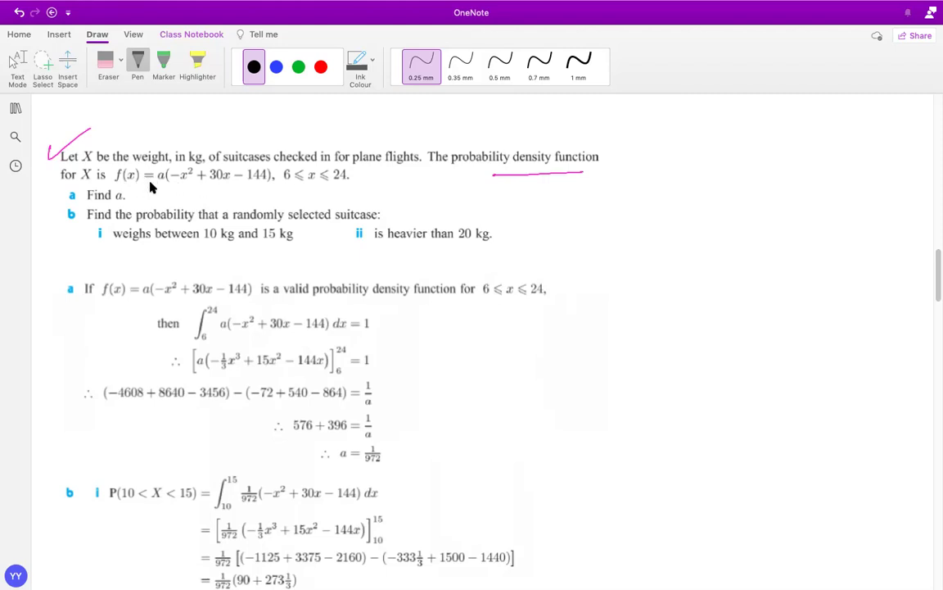
drag(155, 185, 181, 185)
mouse_move(280, 167)
mouse_down()
mouse_move(355, 185)
mouse_move(362, 163)
mouse_move(274, 168)
mouse_up()
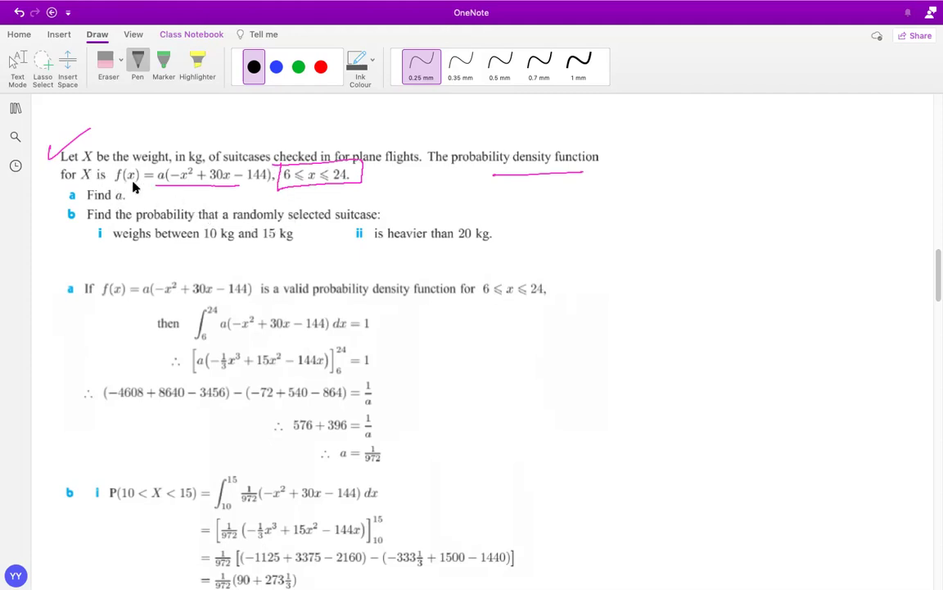
drag(113, 185, 138, 183)
drag(89, 208, 121, 205)
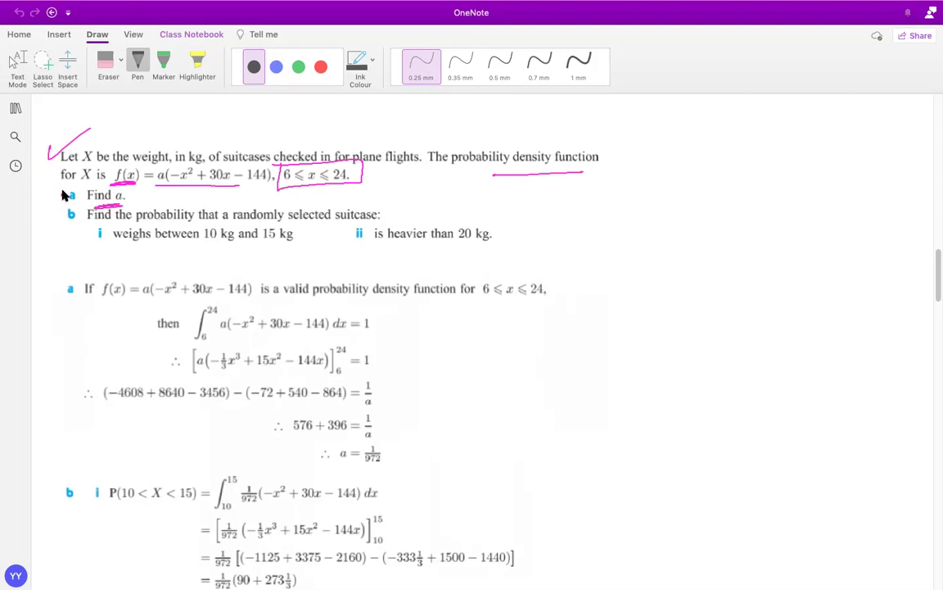
Tick part a, extend the formula underline, and tick the solution's integral-equals-1 line.
drag(62, 198, 87, 183)
drag(228, 191, 240, 190)
drag(152, 296, 219, 295)
drag(390, 326, 415, 312)
Underline the domain and −x², circle the 1, and handwrite ∫x²dx ⇒ x³/3.
drag(285, 190, 343, 184)
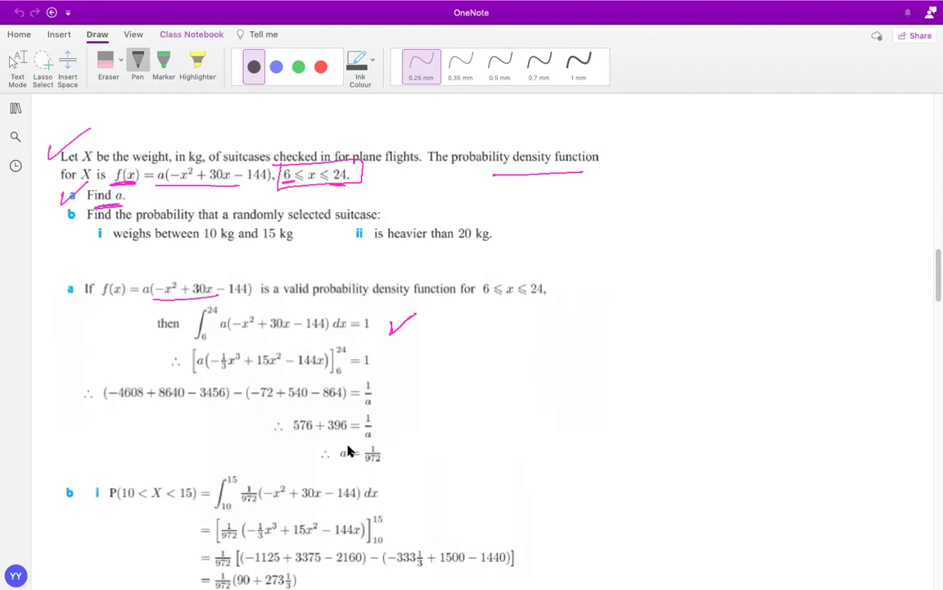
drag(366, 361, 361, 347)
drag(235, 329, 251, 328)
mouse_move(546, 315)
mouse_down()
mouse_move(565, 338)
mouse_move(574, 326)
mouse_move(611, 342)
mouse_move(610, 329)
mouse_move(692, 326)
mouse_up()
drag(655, 353, 682, 351)
drag(662, 362, 665, 379)
mouse_move(584, 403)
mouse_down()
mouse_move(621, 416)
mouse_move(628, 402)
mouse_up()
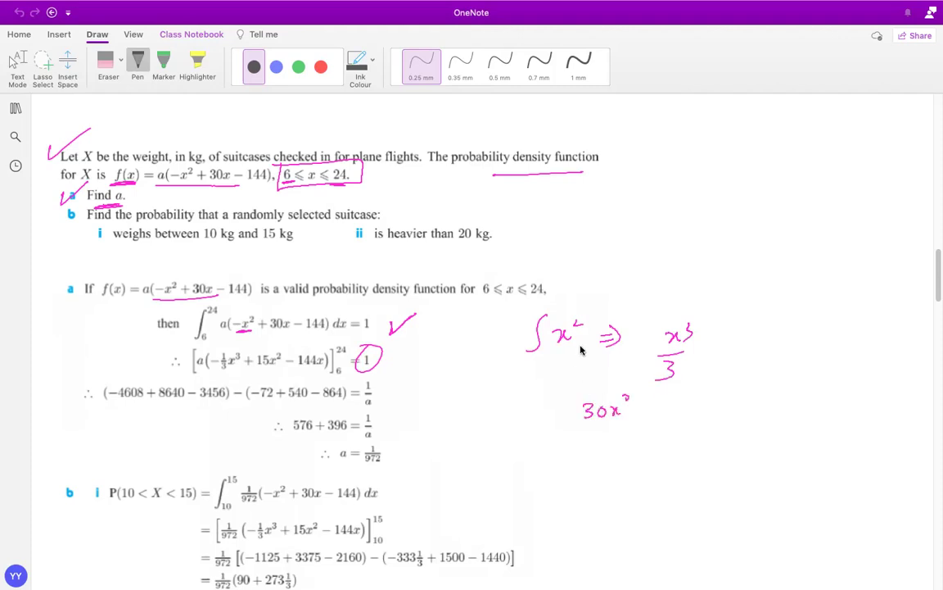
mouse_move(580, 337)
mouse_down()
mouse_move(576, 348)
mouse_move(595, 347)
mouse_up()
Handwrite ∫30x dx = 15x² beside the working.
drag(567, 385, 543, 428)
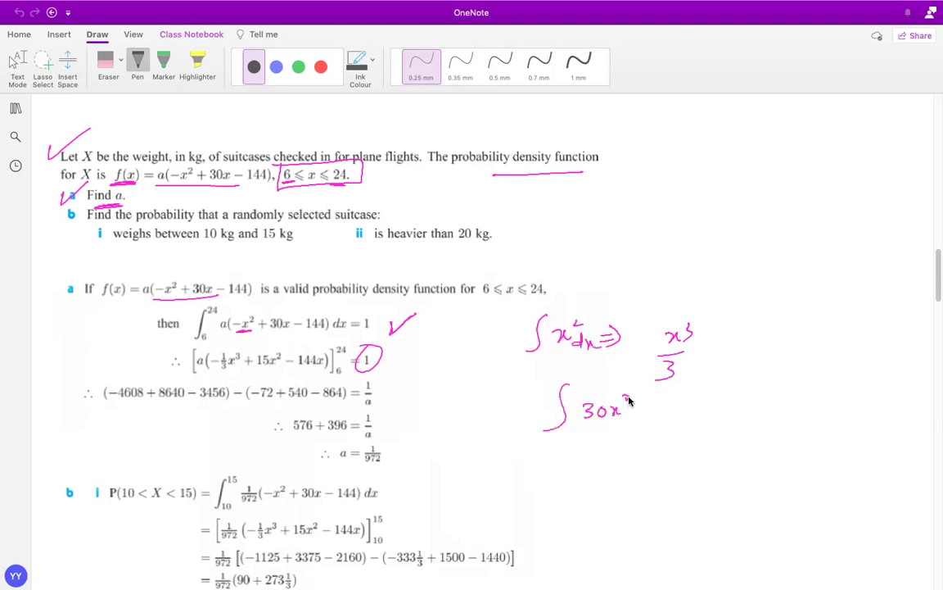
mouse_move(629, 401)
mouse_down()
mouse_move(656, 414)
mouse_move(686, 401)
mouse_up()
drag(673, 407, 715, 409)
mouse_move(736, 394)
mouse_down()
mouse_move(727, 409)
mouse_move(739, 394)
mouse_up()
drag(748, 397, 760, 408)
mouse_move(760, 395)
mouse_down()
mouse_move(749, 409)
mouse_move(784, 396)
mouse_move(705, 421)
mouse_up()
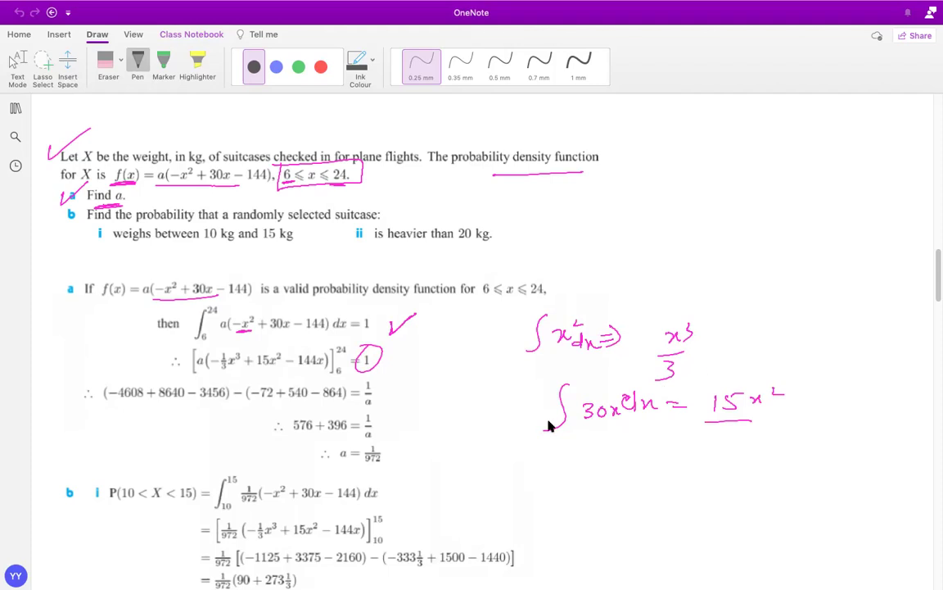
Underline the antiderivative line, box a = 1/972, and underline 10 kg in part b i.
drag(230, 382, 332, 370)
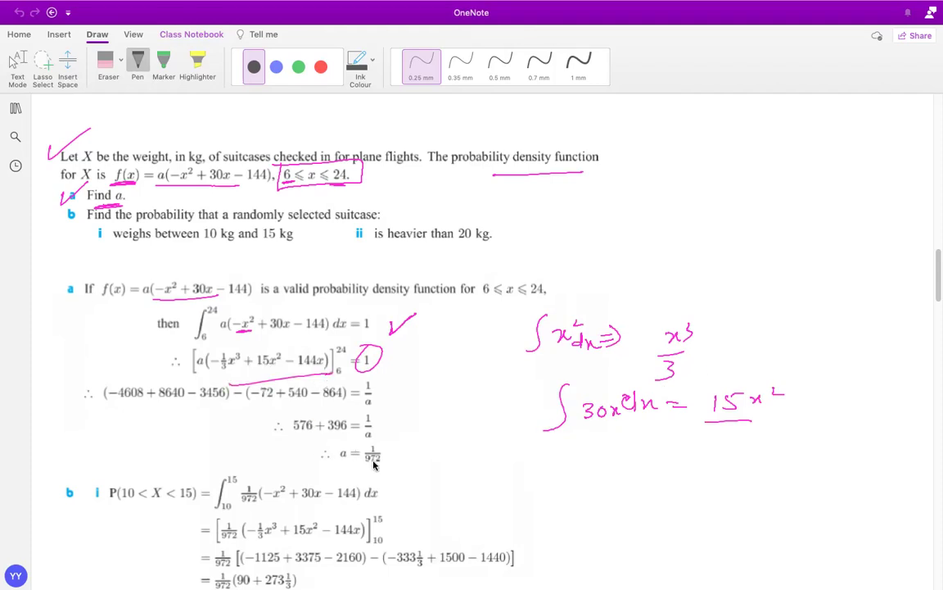
mouse_move(394, 471)
mouse_down()
mouse_move(318, 480)
mouse_move(331, 467)
mouse_move(326, 443)
mouse_move(326, 480)
mouse_move(330, 441)
mouse_move(407, 427)
mouse_move(393, 468)
mouse_move(320, 473)
mouse_up()
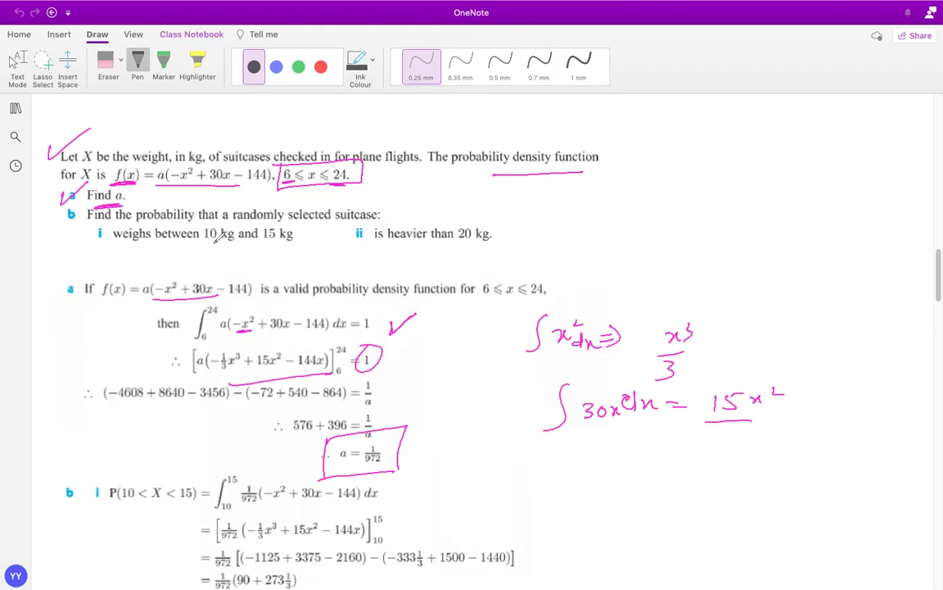
drag(198, 243, 288, 243)
Underline P(10 < X < 15), circle f(x), and sketch axes with the density curve.
drag(111, 504, 176, 503)
drag(159, 164, 272, 175)
drag(595, 444, 591, 524)
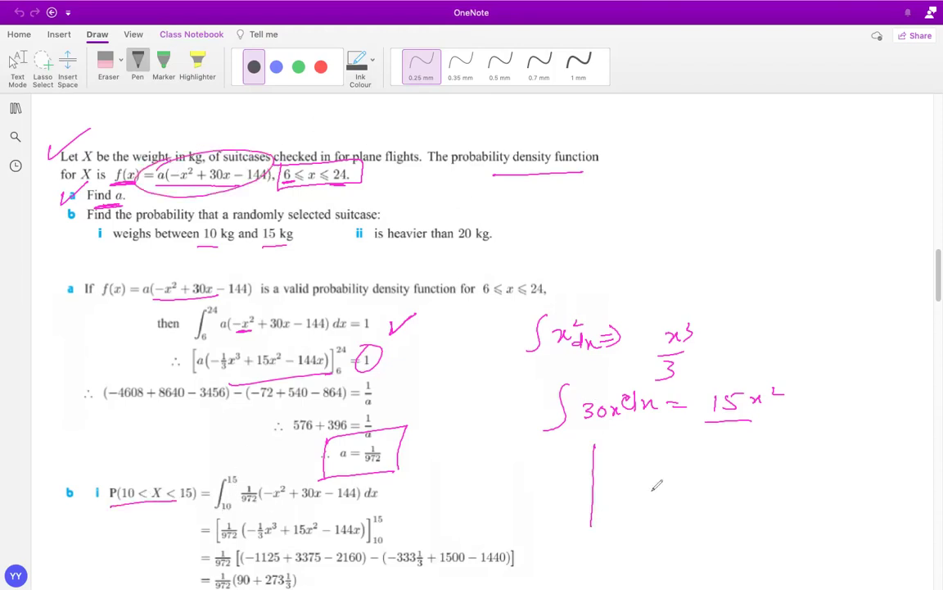
drag(559, 495, 694, 486)
drag(595, 471, 657, 414)
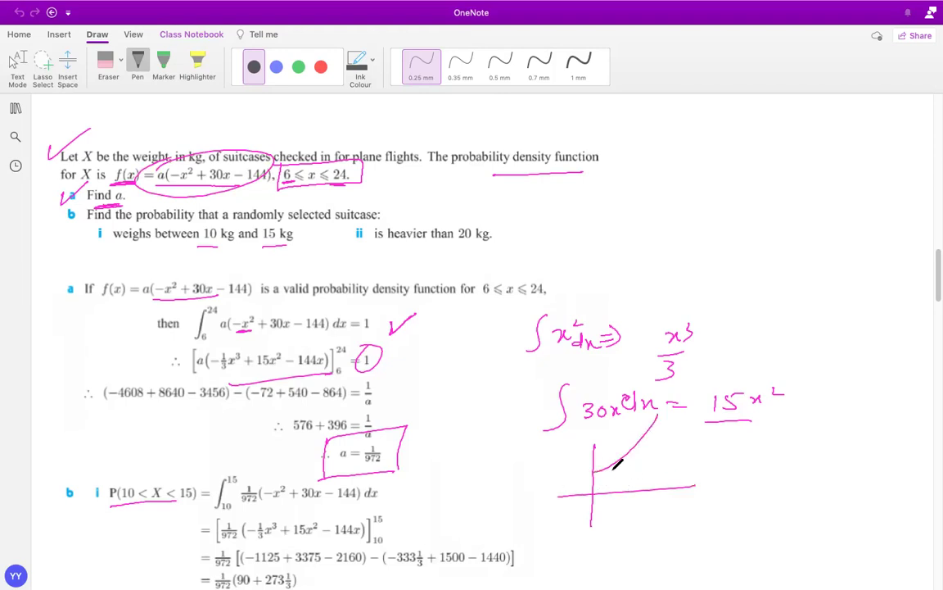
Mark the bounds 10 and 15 and shade the area between them under the curve.
mouse_move(612, 465)
mouse_down()
mouse_move(611, 510)
mouse_move(622, 499)
mouse_up()
drag(652, 419, 652, 509)
drag(656, 496, 660, 507)
mouse_move(620, 470)
mouse_down()
mouse_move(634, 485)
mouse_move(642, 480)
mouse_up()
mouse_move(629, 457)
mouse_down()
mouse_move(647, 473)
mouse_move(649, 465)
mouse_up()
drag(640, 448, 645, 457)
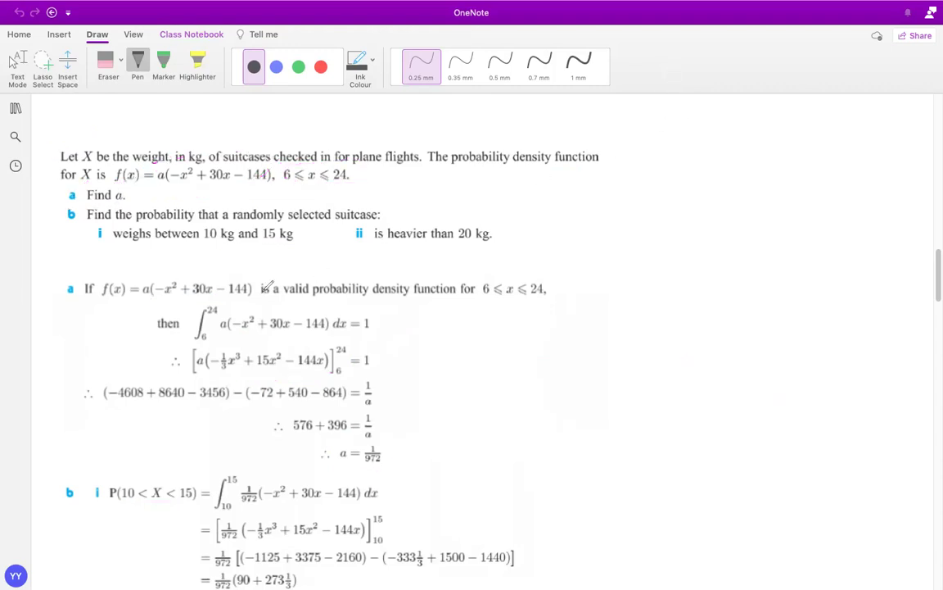
Annotate part b ii with a circled 21, 20.1 and circled 20, then erase all the ink.
scroll(368, 409, down, 5)
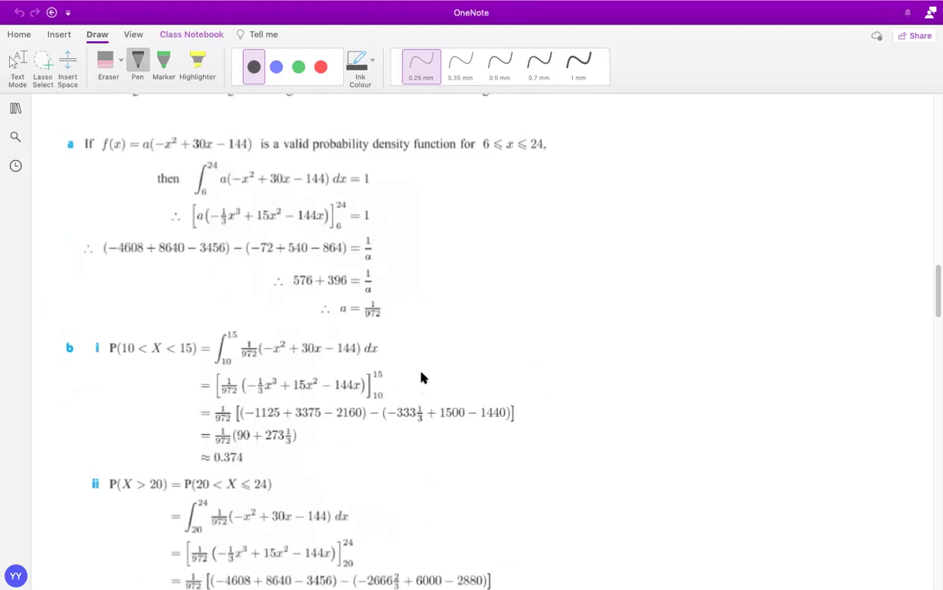
scroll(419, 377, up, 5)
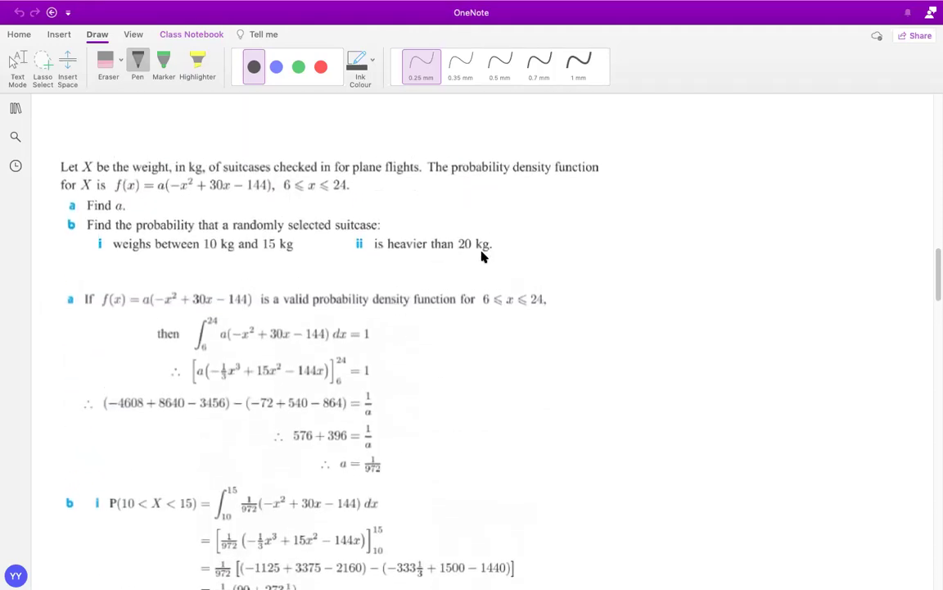
scroll(504, 213, down, 2)
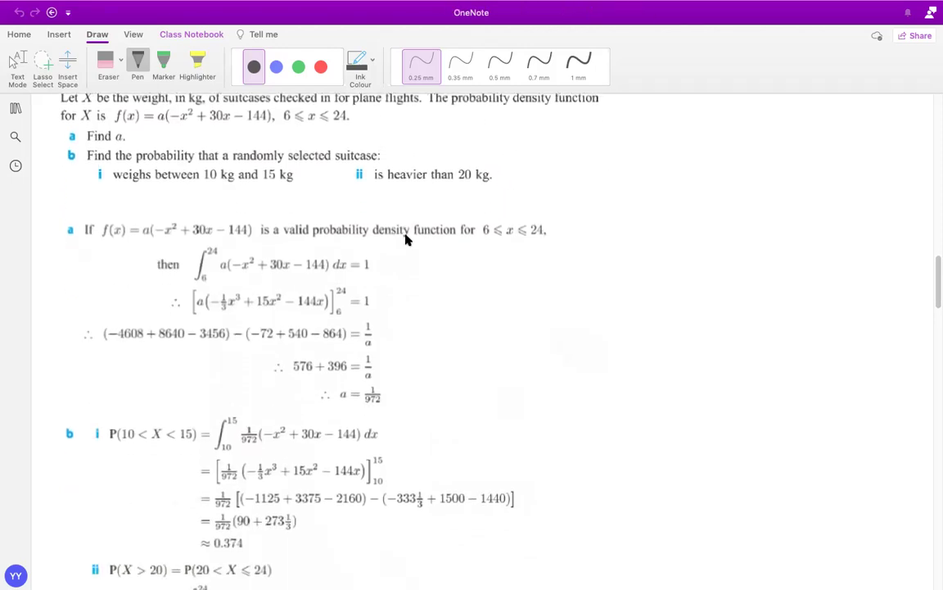
mouse_move(447, 200)
mouse_down()
mouse_move(456, 209)
mouse_move(458, 188)
mouse_move(477, 193)
mouse_up()
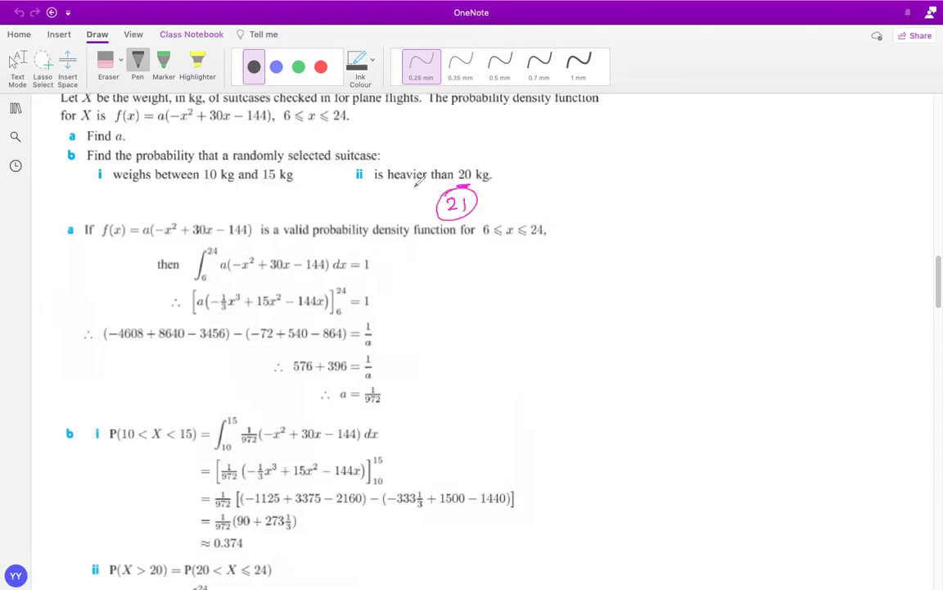
drag(393, 187, 423, 186)
drag(530, 205, 543, 214)
drag(554, 205, 568, 222)
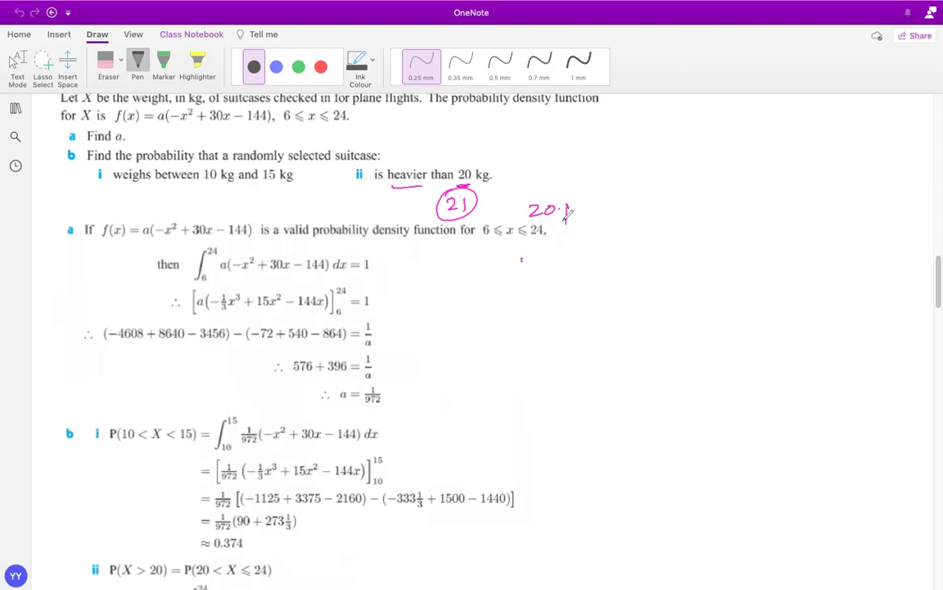
drag(459, 166, 479, 164)
key(super+a)
key(BackSpace)
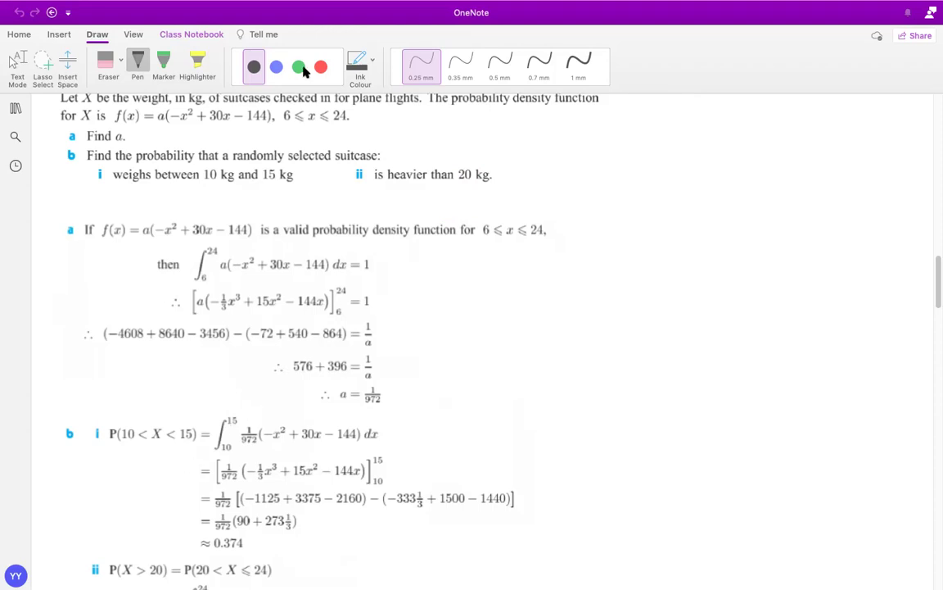
Circle part b ii's limits 20 and 24, underline the antiderivative, and circle ≈ 0.126.
scroll(184, 454, down, 5)
scroll(184, 454, down, 1)
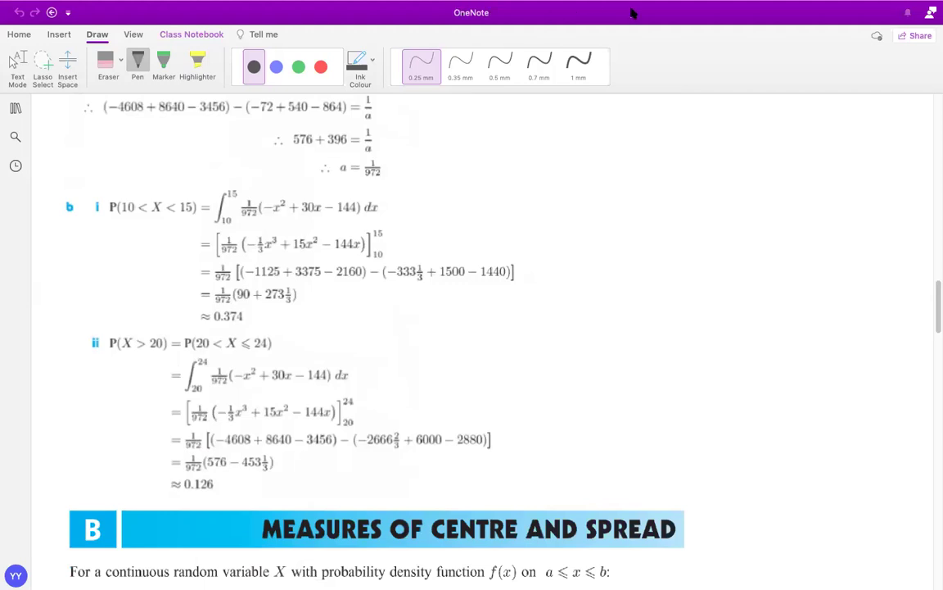
mouse_move(182, 387)
mouse_down()
mouse_move(193, 353)
mouse_move(208, 370)
mouse_up()
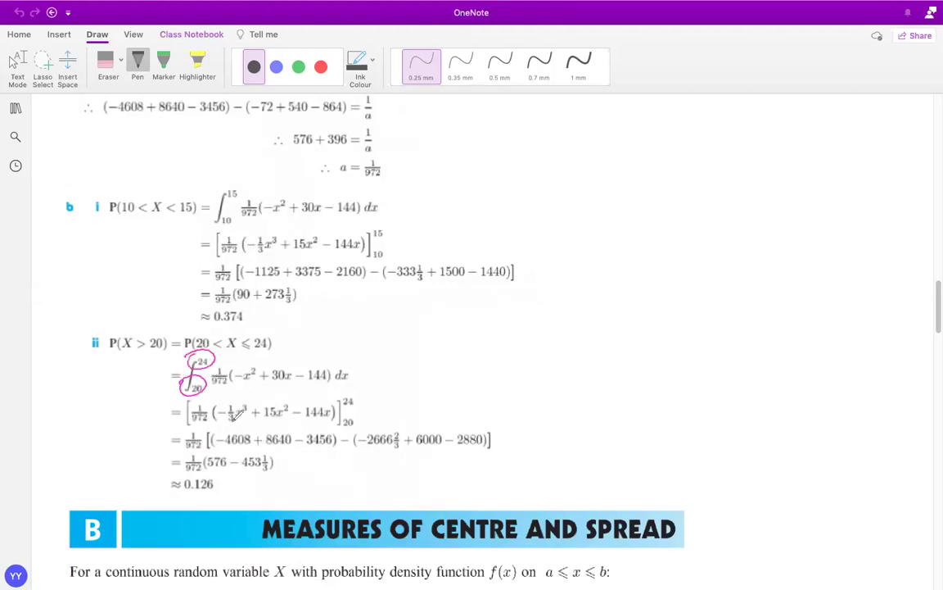
drag(243, 427, 298, 424)
mouse_move(197, 475)
mouse_down()
mouse_move(174, 483)
mouse_move(182, 478)
mouse_up()
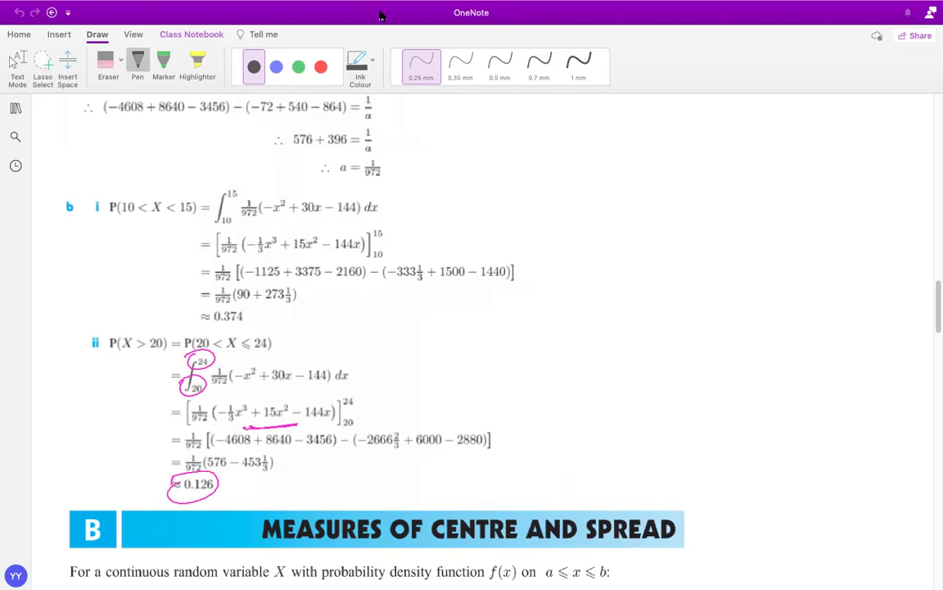
click(426, 8)
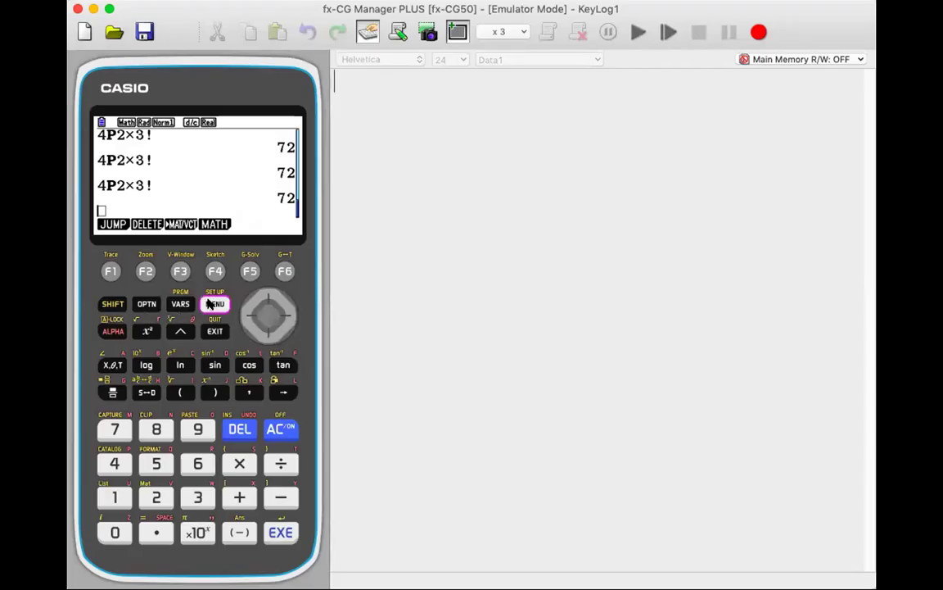
Enter Graph mode and start Y1 with the fraction 1/972.
click(211, 304)
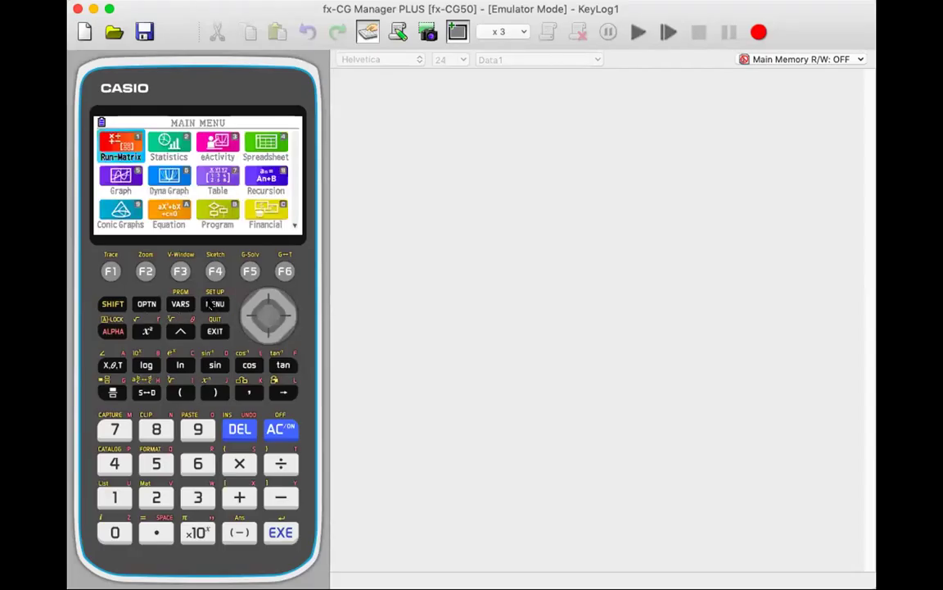
key(Down)
key(Return)
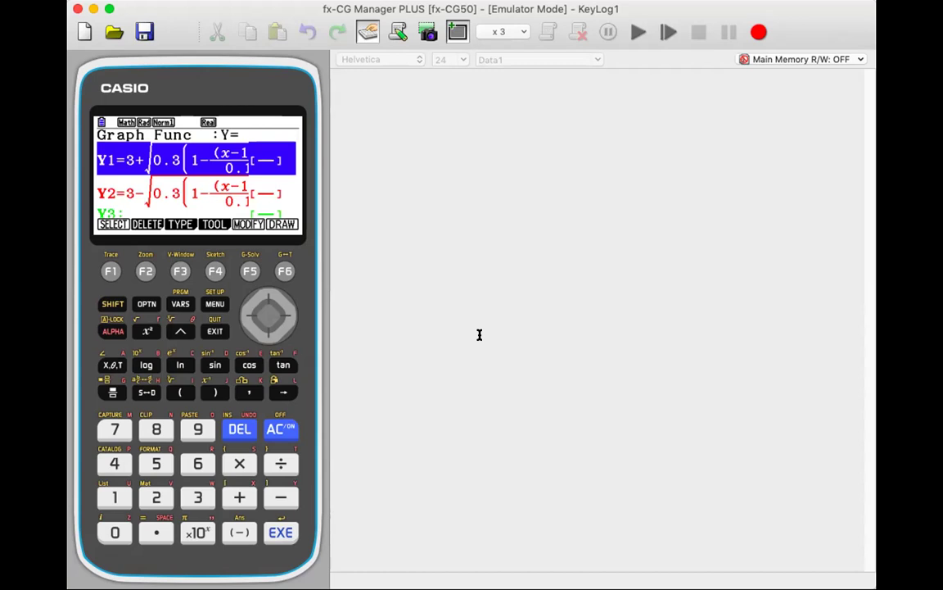
click(115, 497)
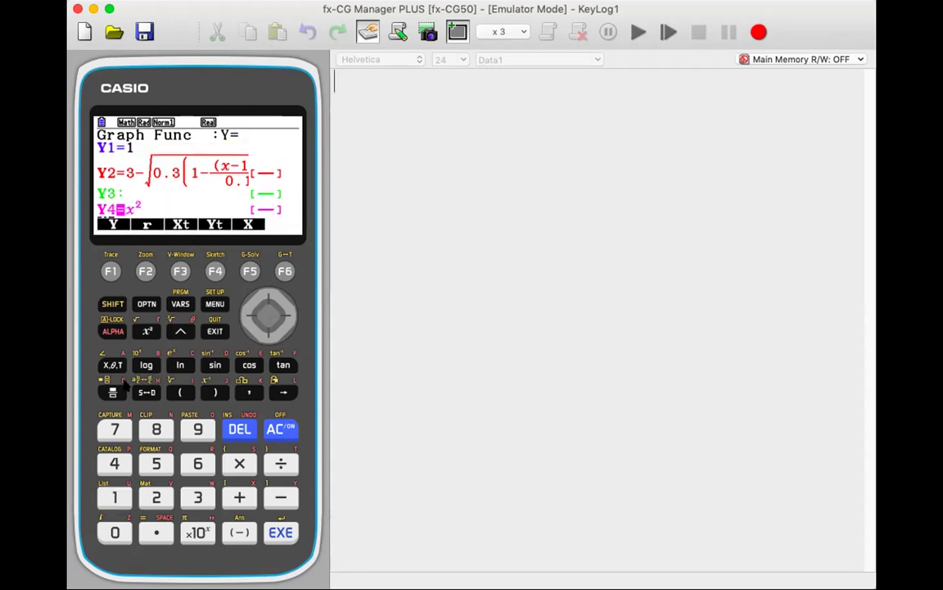
click(270, 464)
click(240, 426)
click(111, 388)
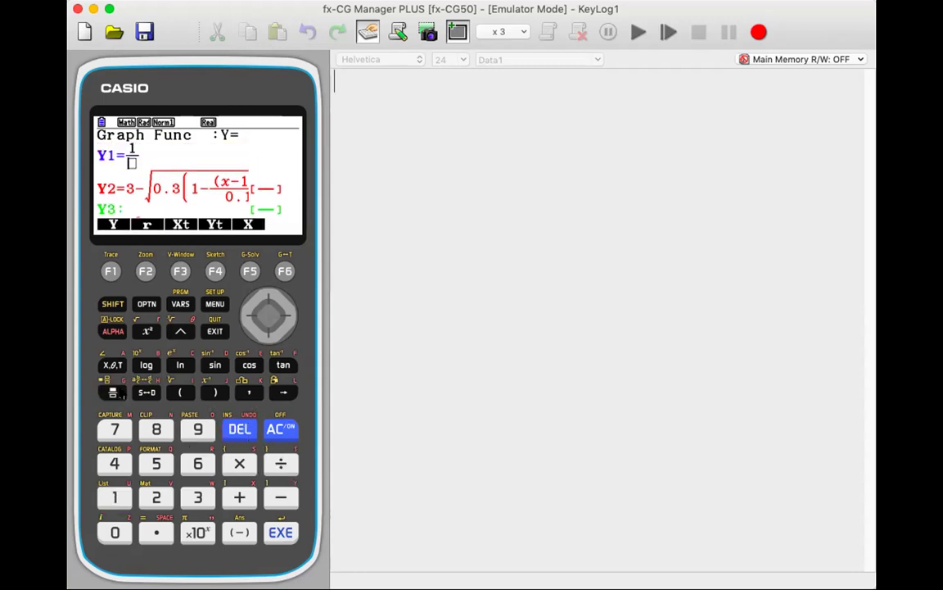
click(198, 430)
click(115, 429)
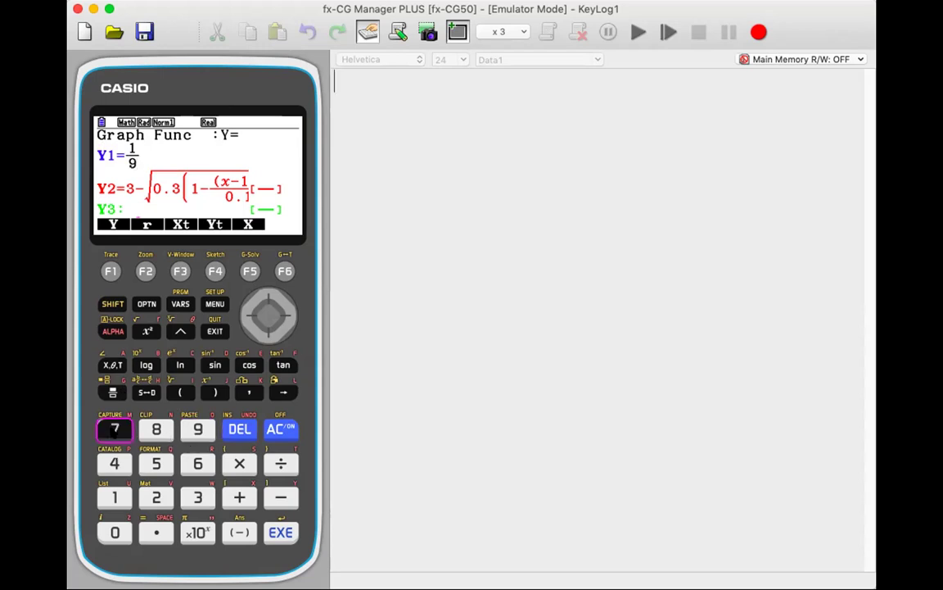
click(154, 497)
key(Right)
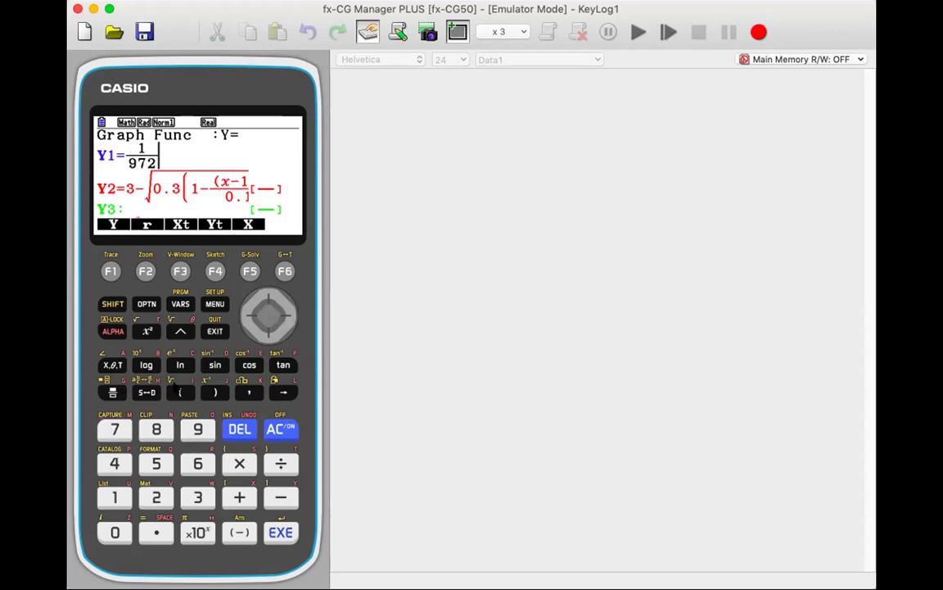
Complete Y1 as 1/972(−x²+30x−144) and store it.
click(180, 391)
key(ctrl+Right)
click(280, 498)
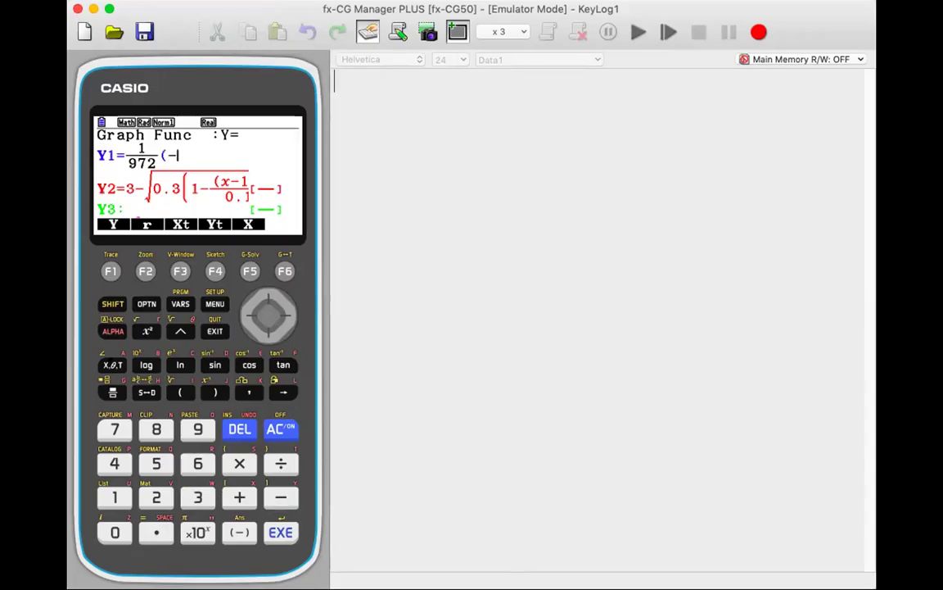
text(x)
click(147, 330)
click(239, 497)
click(197, 497)
click(114, 532)
click(276, 499)
click(113, 497)
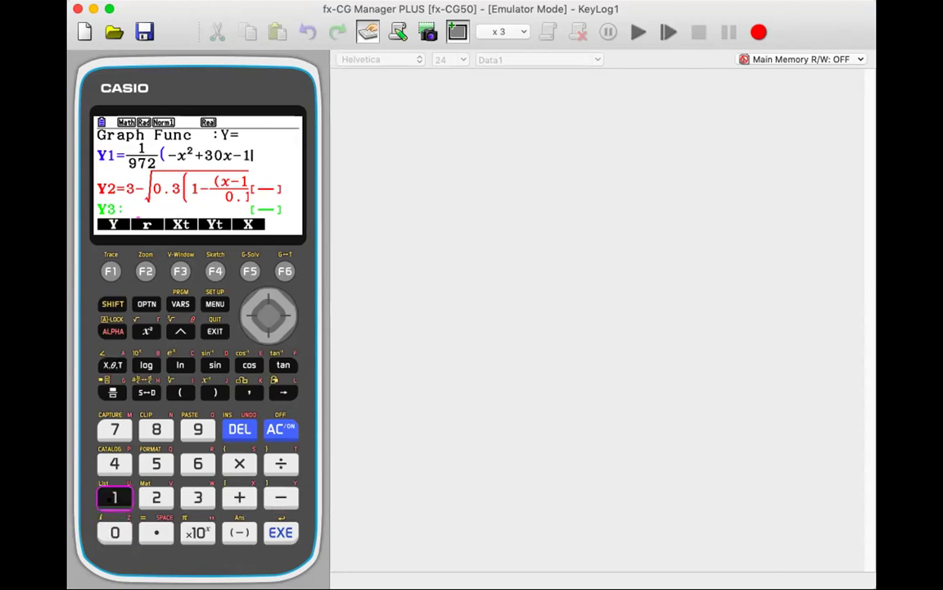
double_click(112, 466)
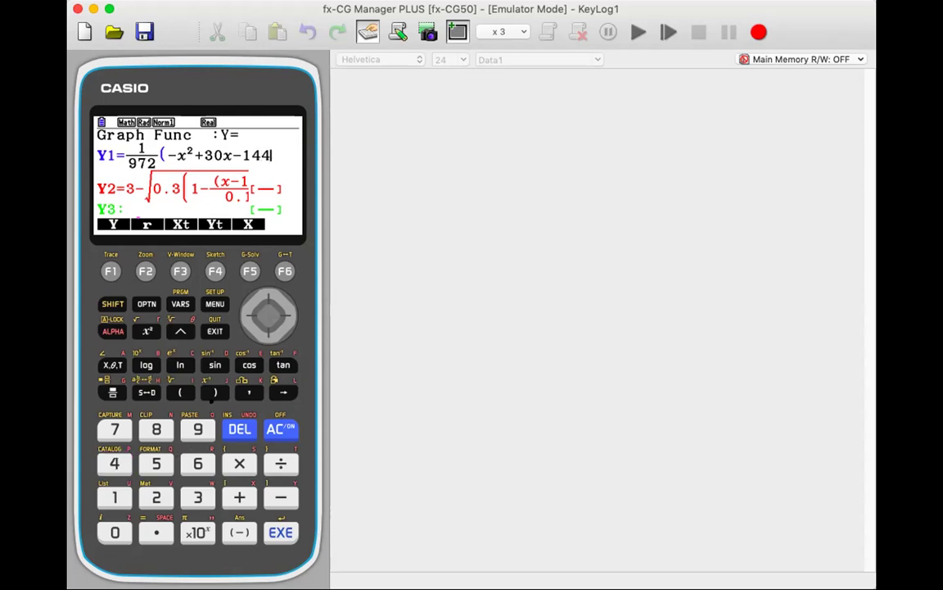
click(213, 392)
click(277, 534)
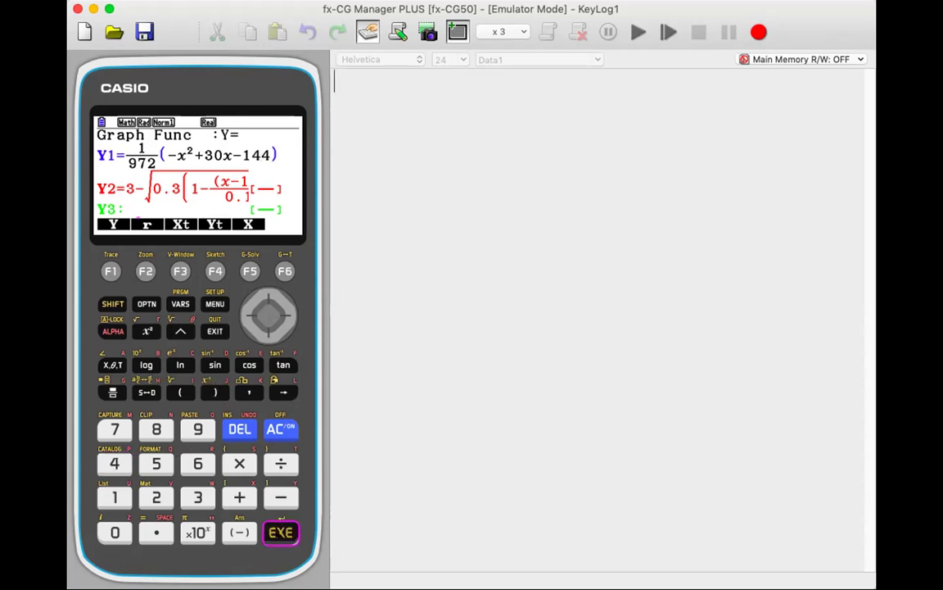
Delete the old Y2 formula and request deletion of Y4.
click(236, 432)
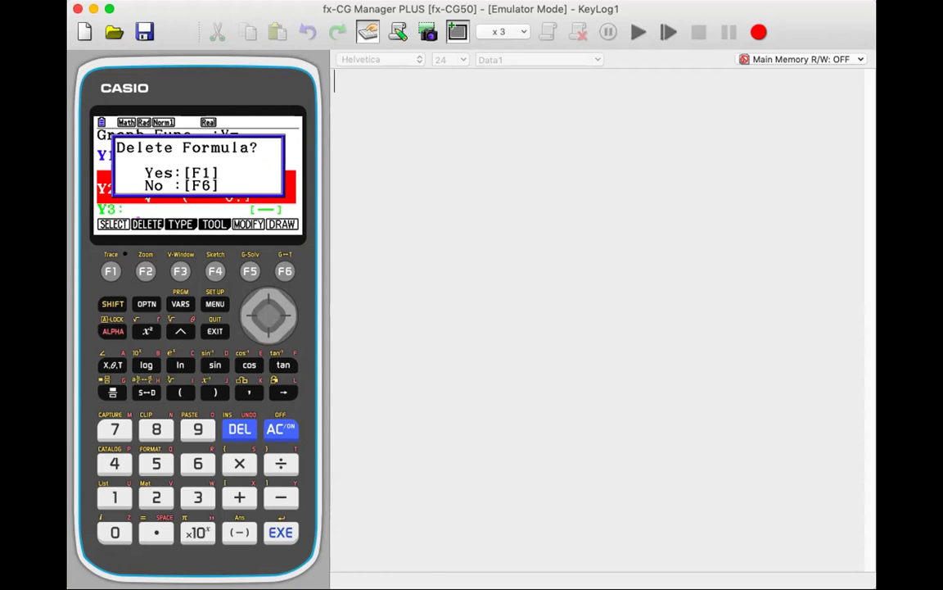
click(110, 271)
key(Down)
key(Down)
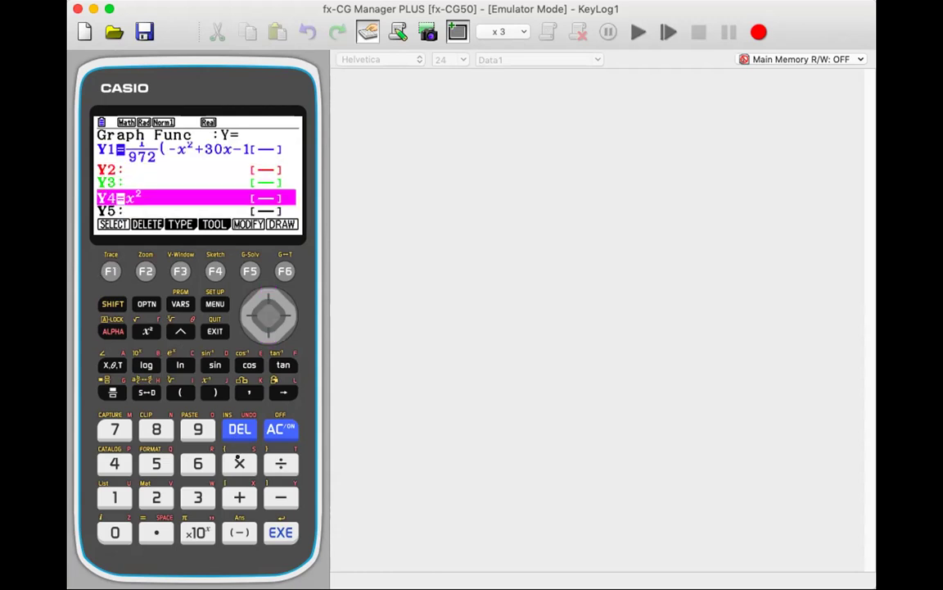
key(F2)
Confirm deleting Y4 and draw the graph of Y1.
click(110, 271)
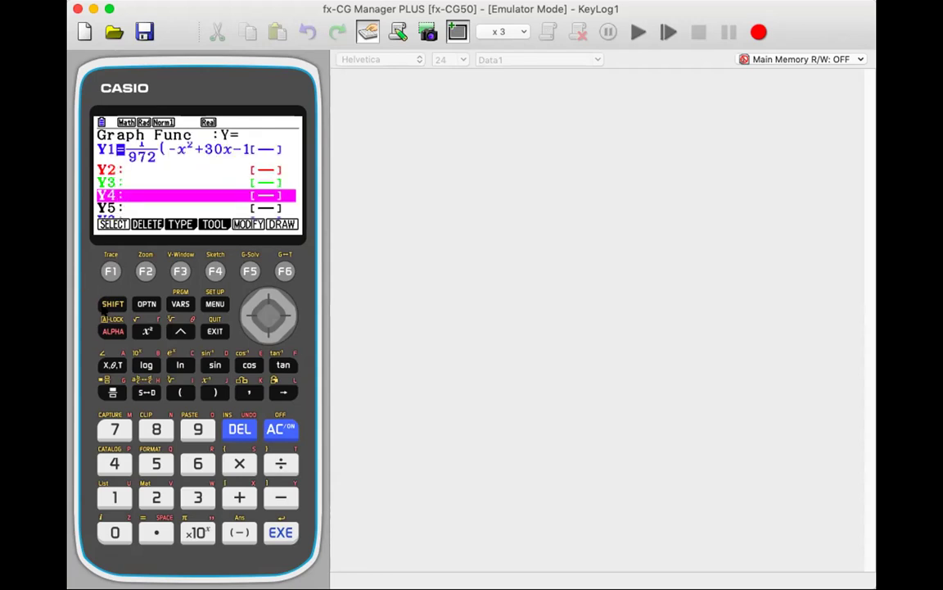
key(Up)
key(Up)
key(Up)
key(Up)
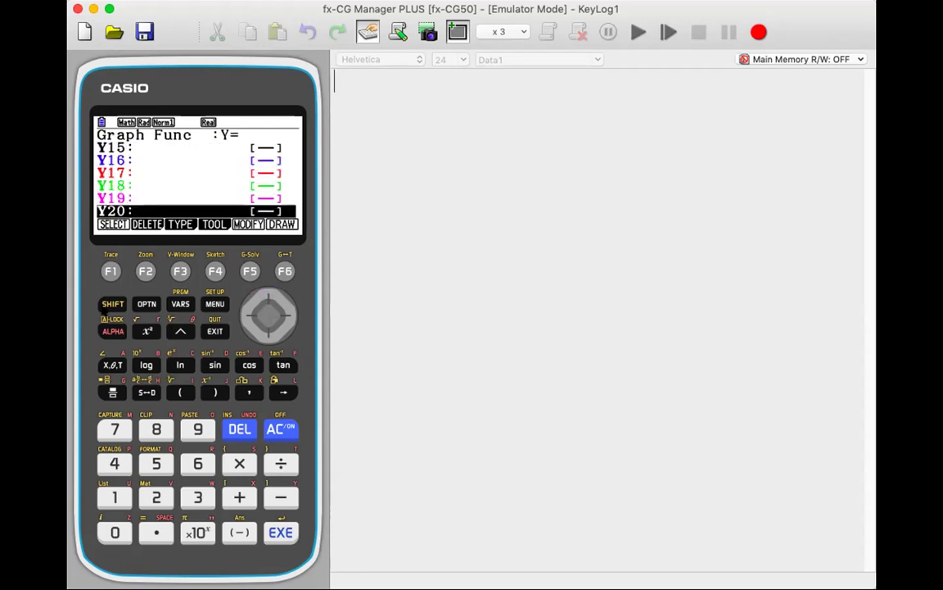
key(Down)
key(F6)
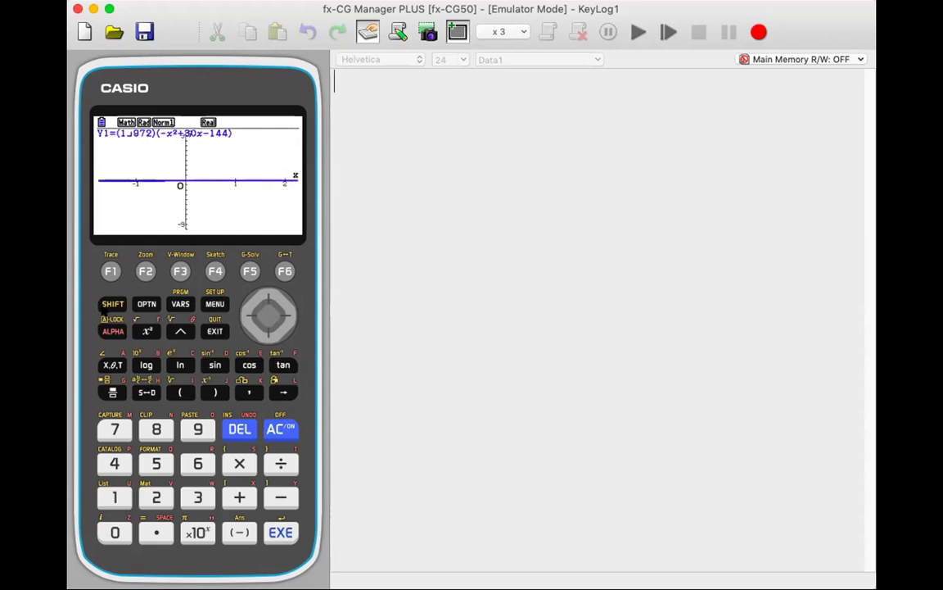
click(176, 271)
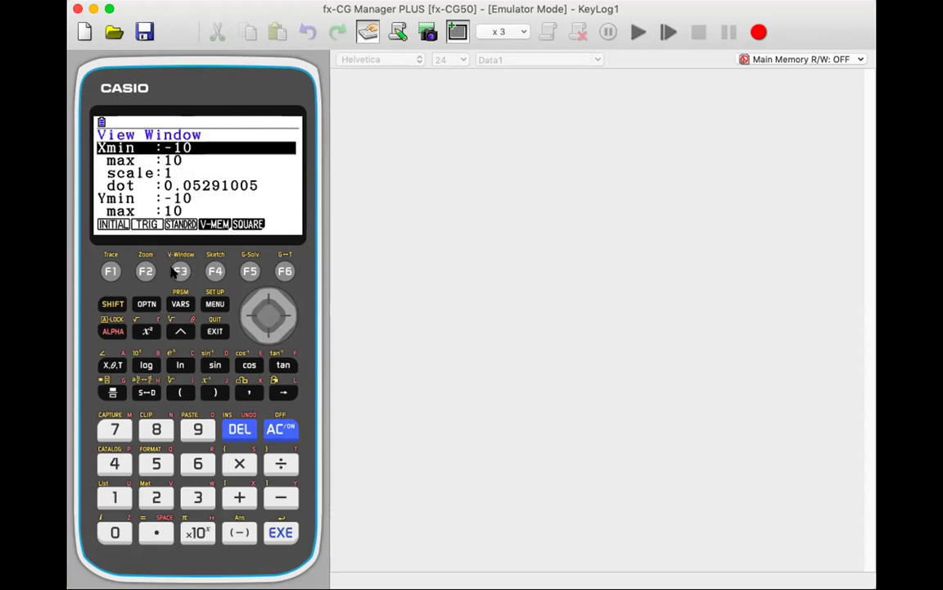
key(Escape)
key(F6)
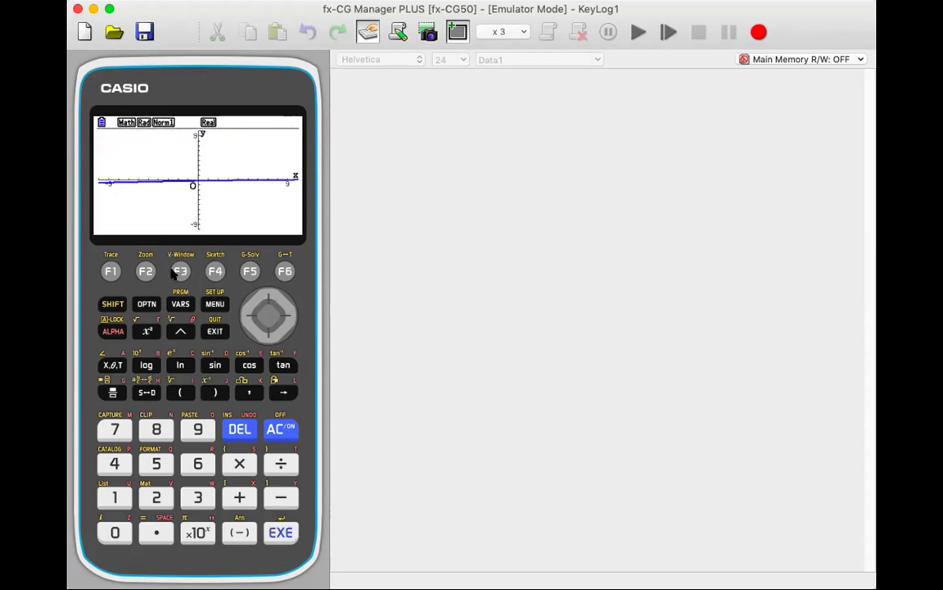
Auto-zoom the graph, then pan right and up to show x up to about 20.
click(144, 270)
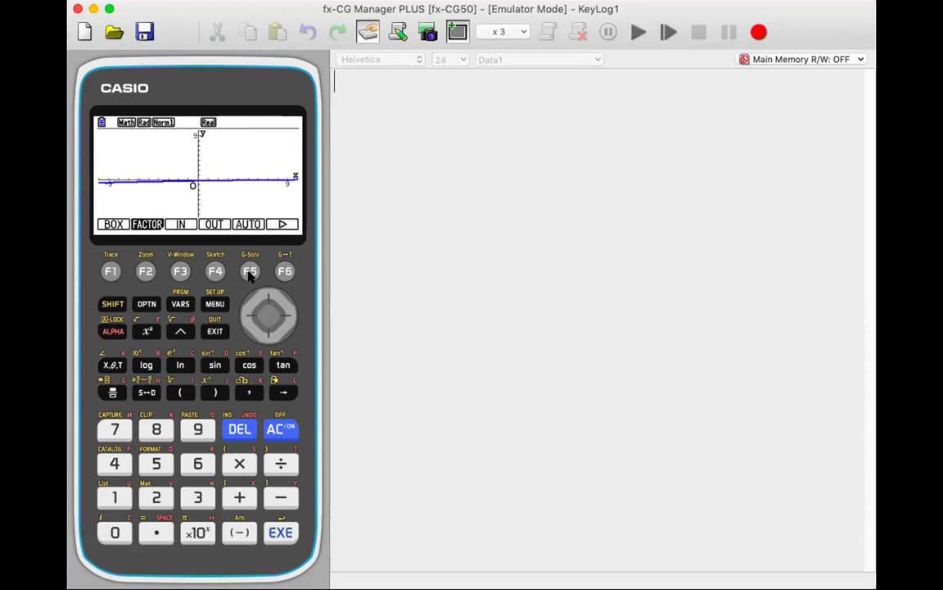
click(250, 272)
click(249, 271)
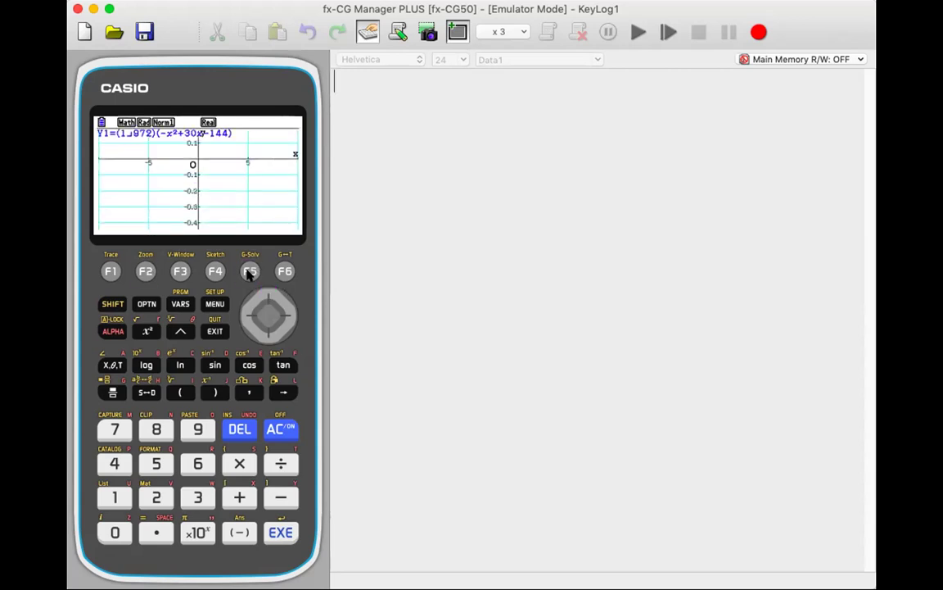
key(Right)
key(Right)
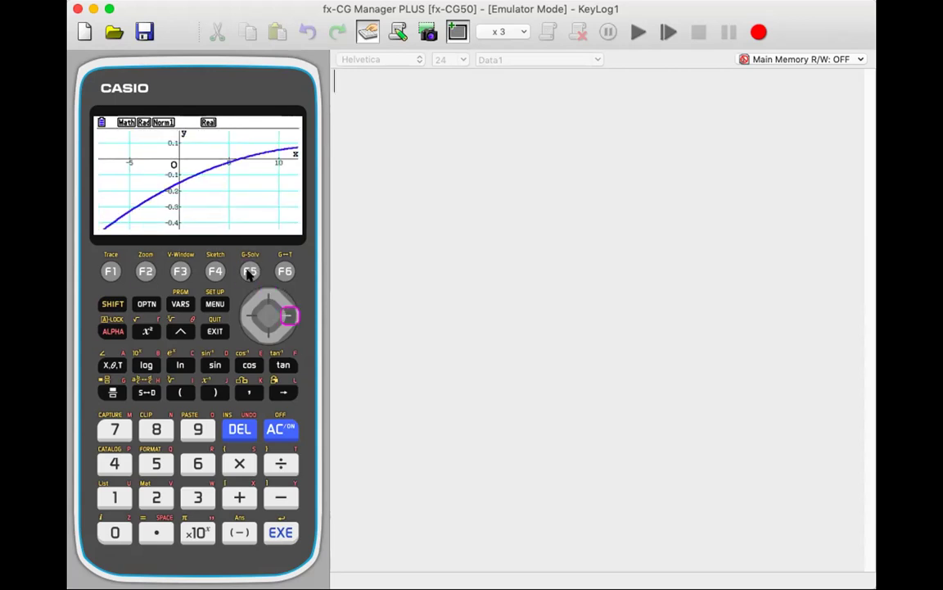
key(Right)
key(Right)
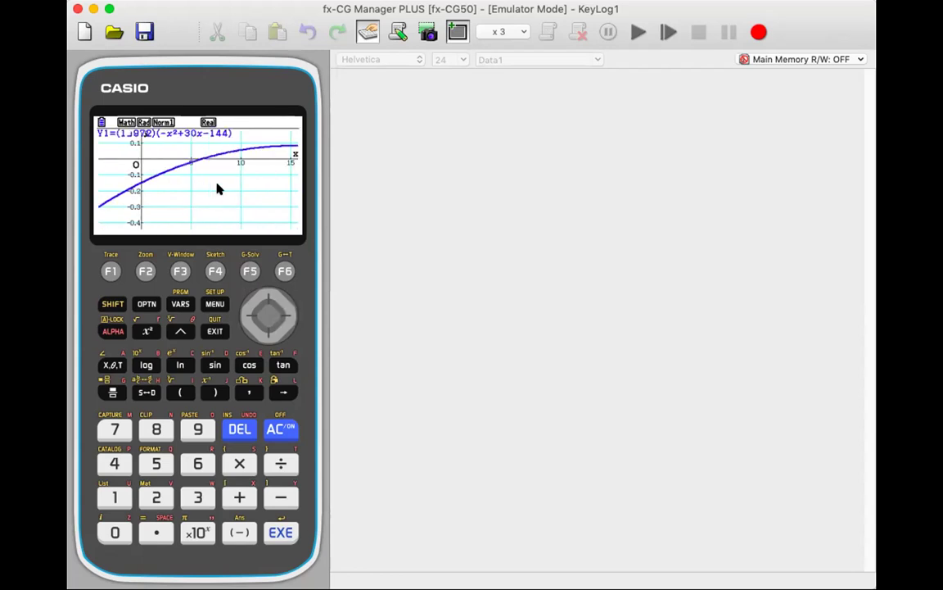
key(Right)
key(Right)
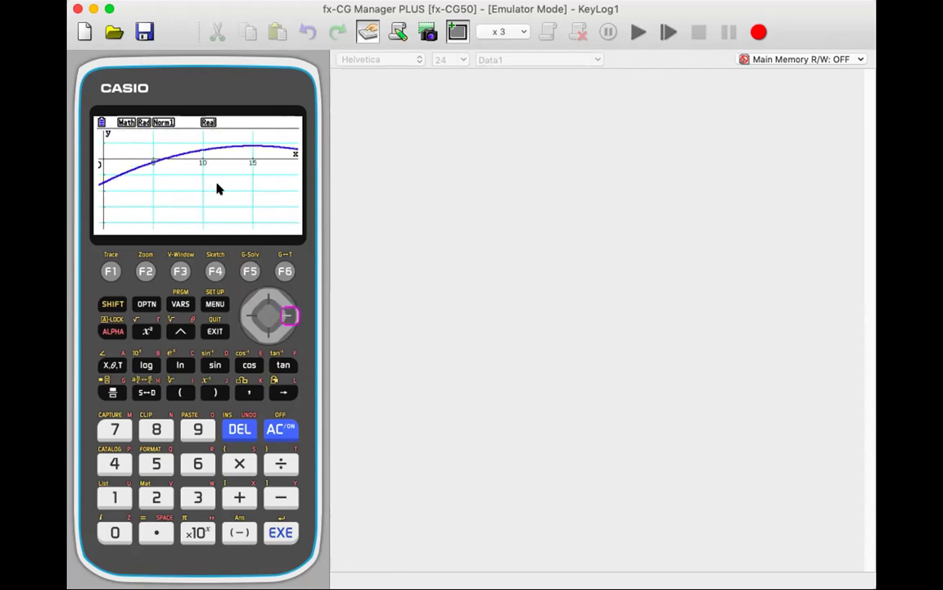
key(Up)
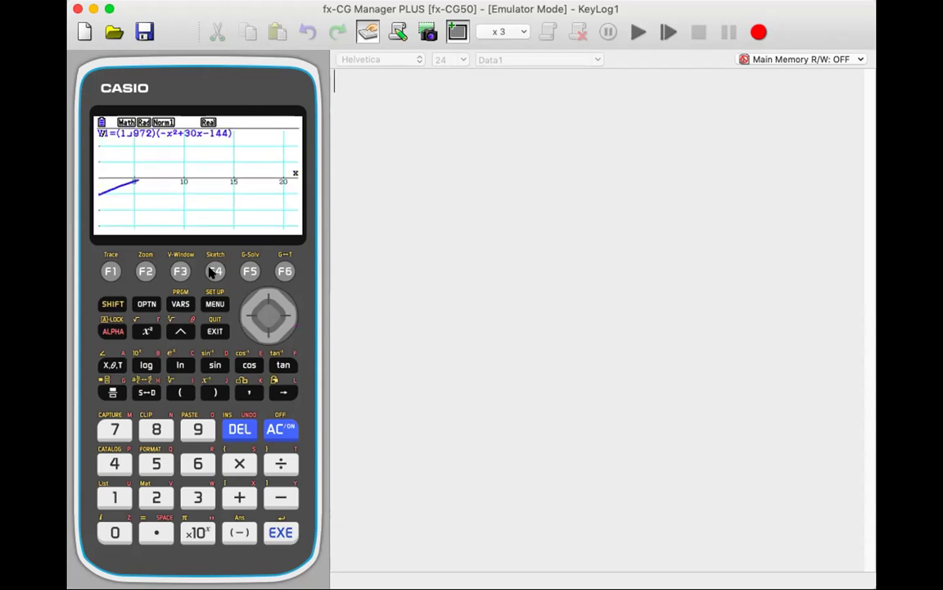
key(Up)
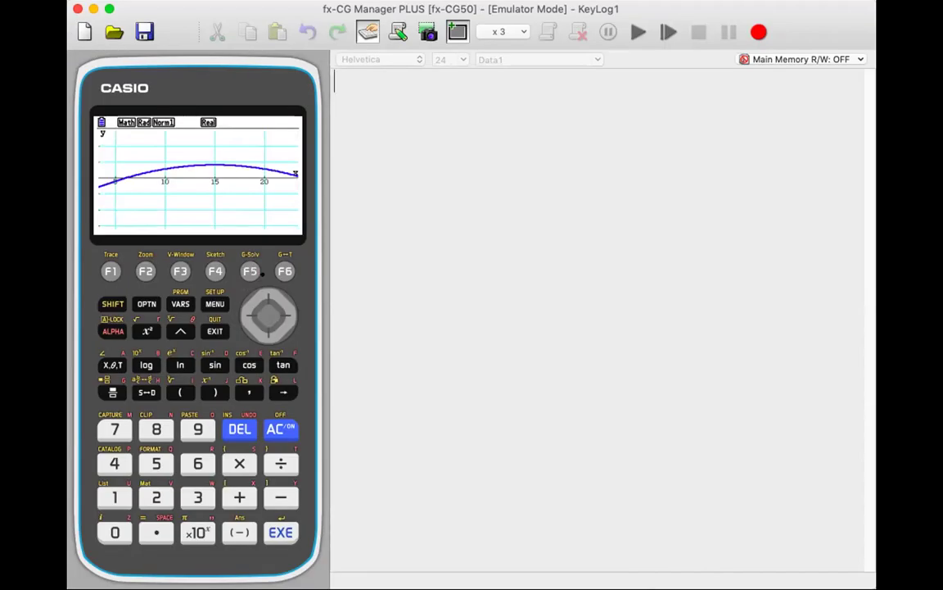
Attempt the G-Solv ∫dx integral from 20 to 24, dismissing the Out of Domain error.
key(F5)
click(293, 271)
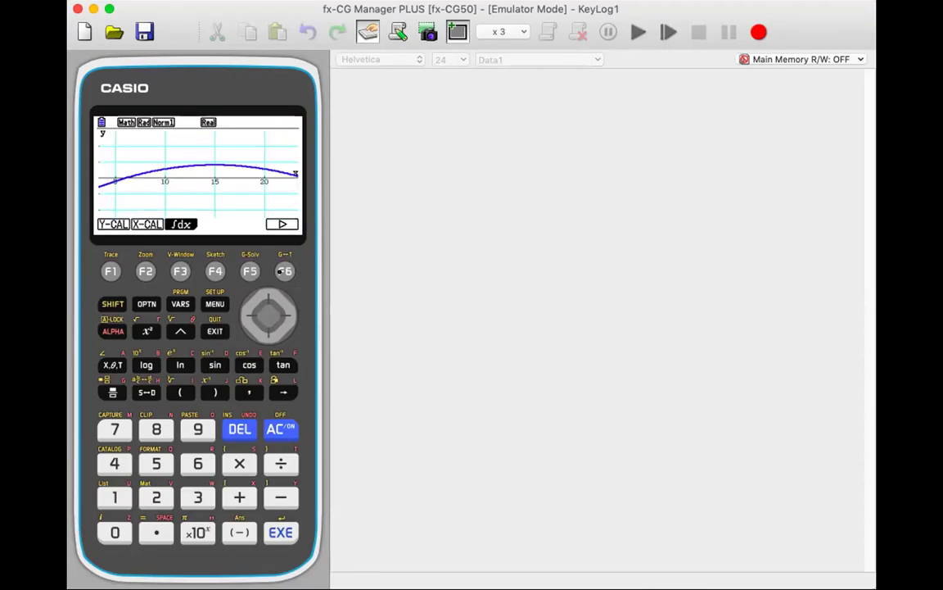
click(172, 270)
click(111, 272)
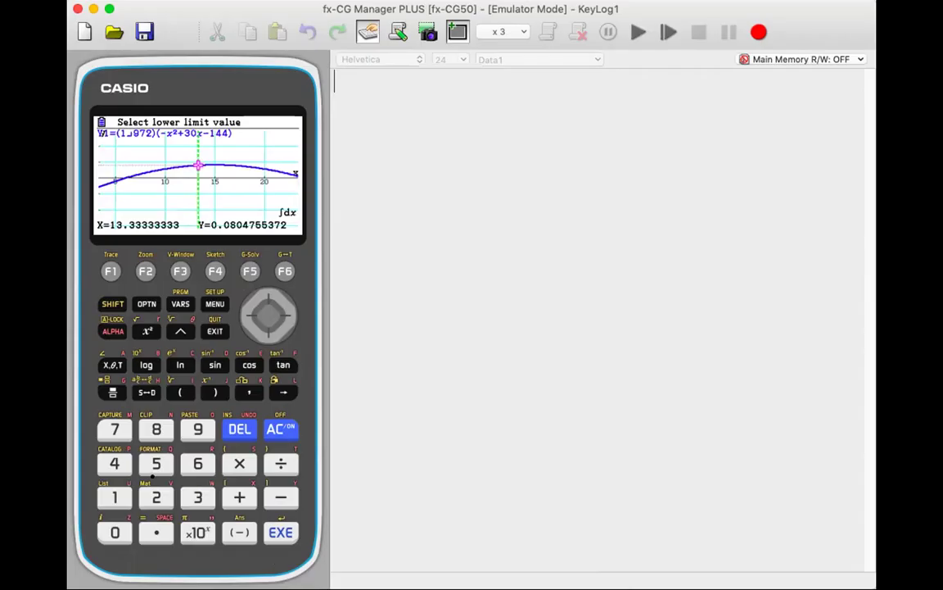
text(20)
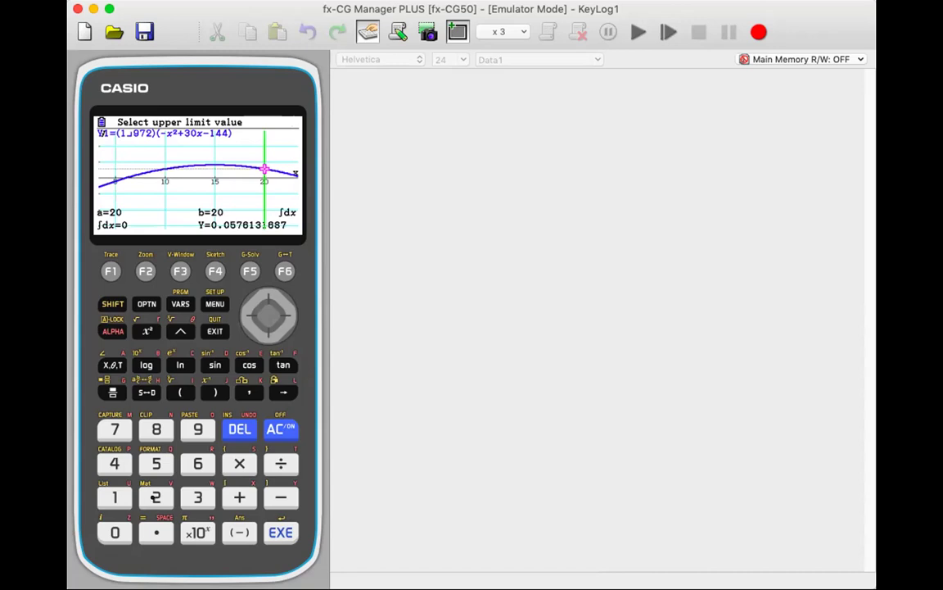
click(156, 497)
click(115, 463)
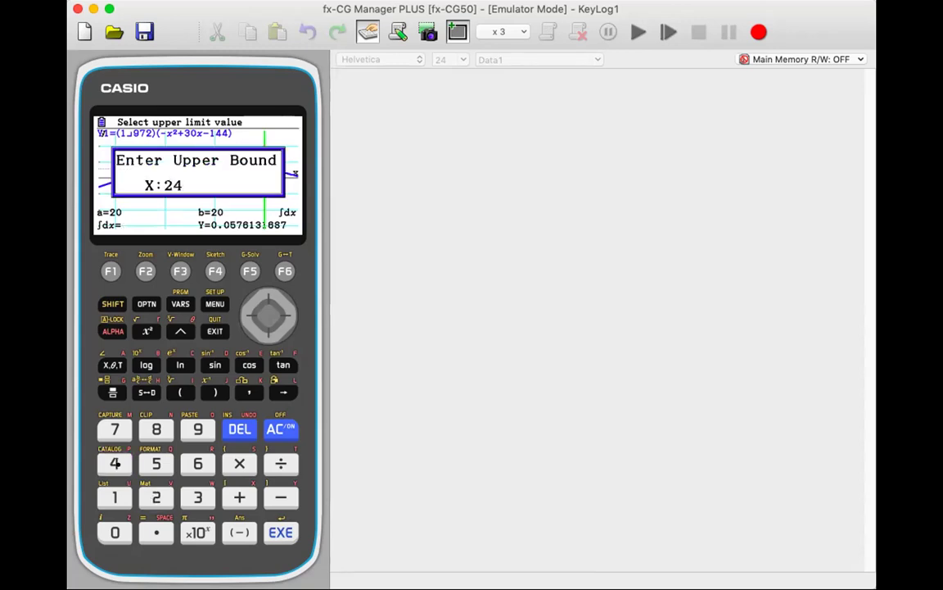
key(Return)
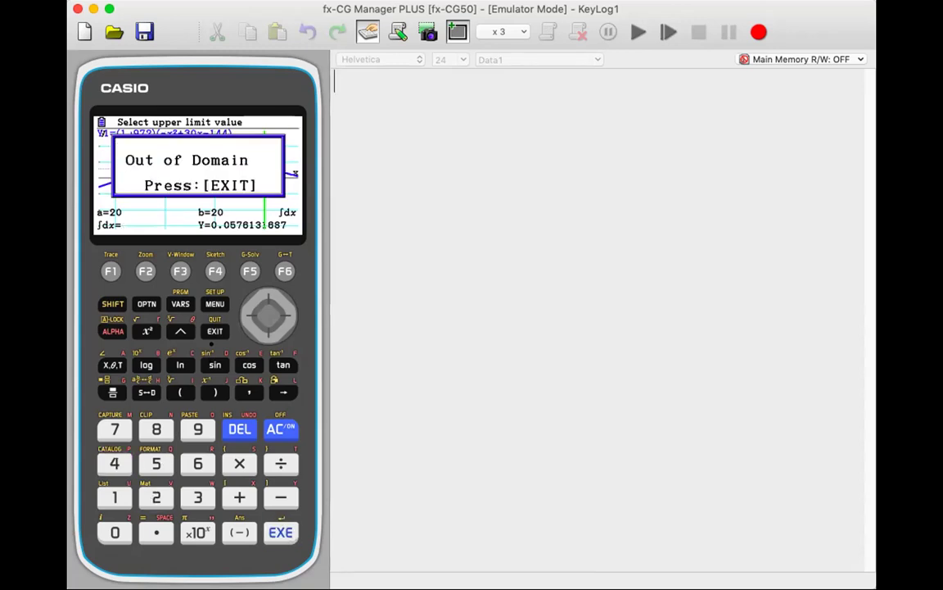
key(Escape)
Try moving the integral's upper limit further right along the curve.
click(215, 330)
click(288, 315)
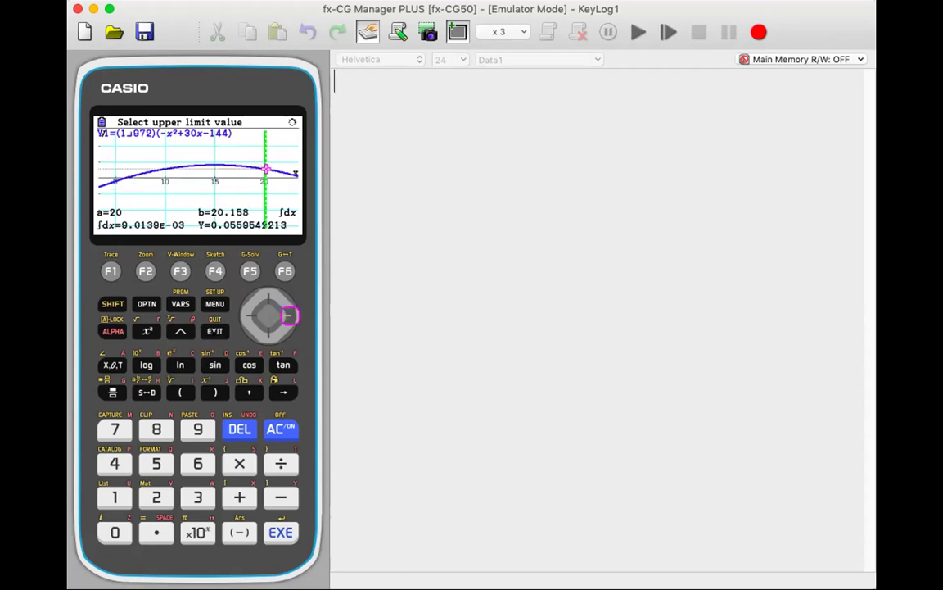
click(288, 315)
click(288, 316)
Set the View Window Xmax to 30 and redraw the graph.
click(288, 316)
click(180, 271)
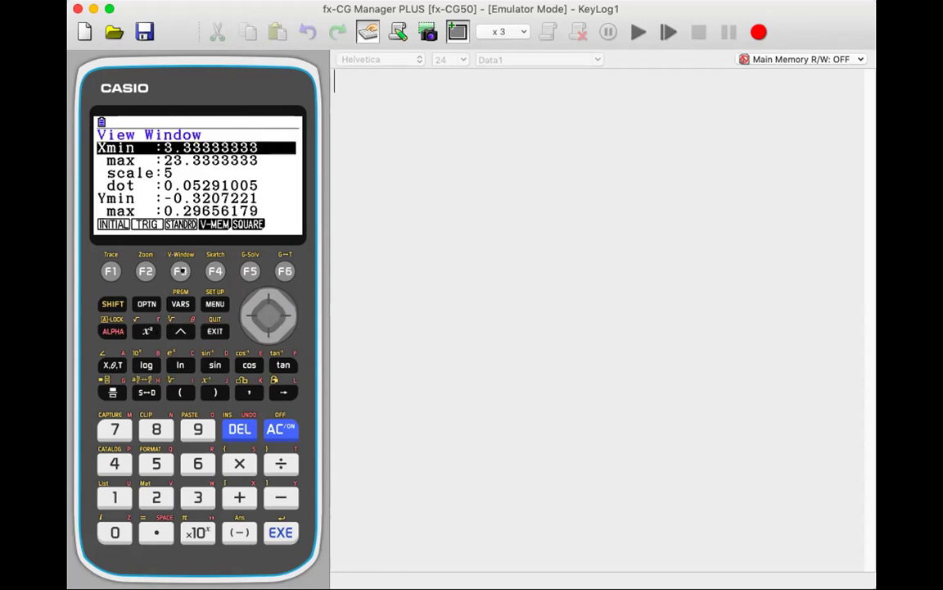
click(267, 331)
click(157, 497)
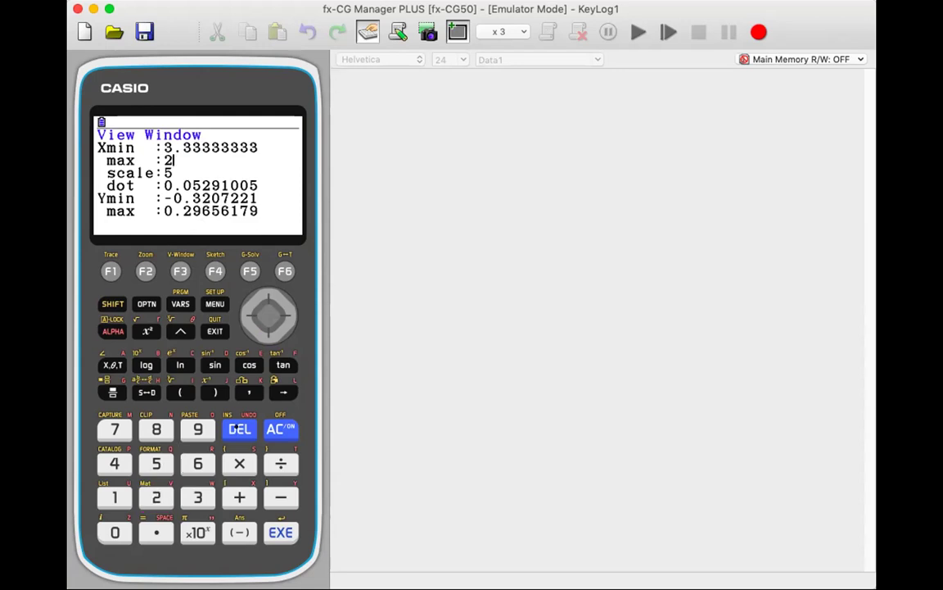
click(238, 430)
click(198, 497)
click(114, 532)
key(Return)
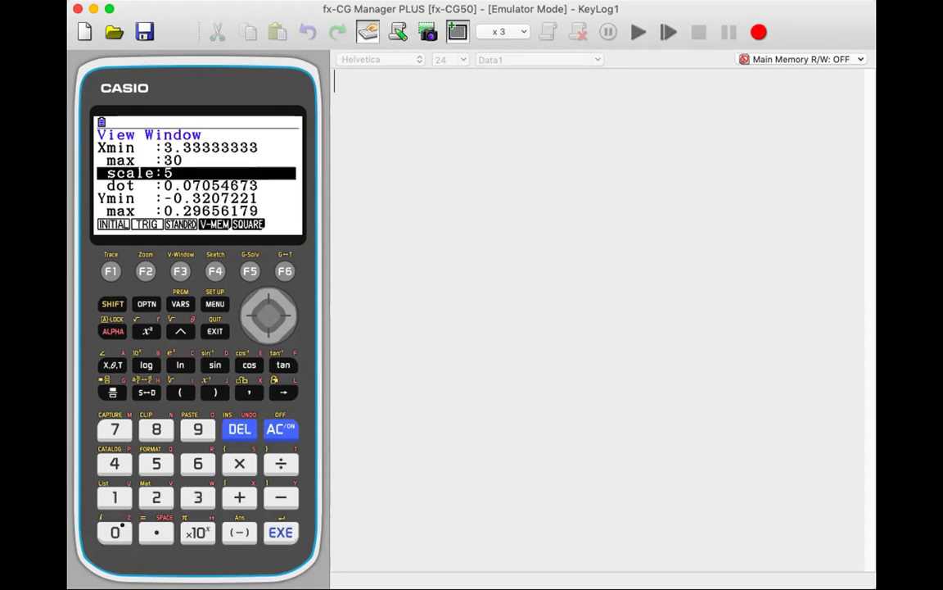
key(Escape)
key(F6)
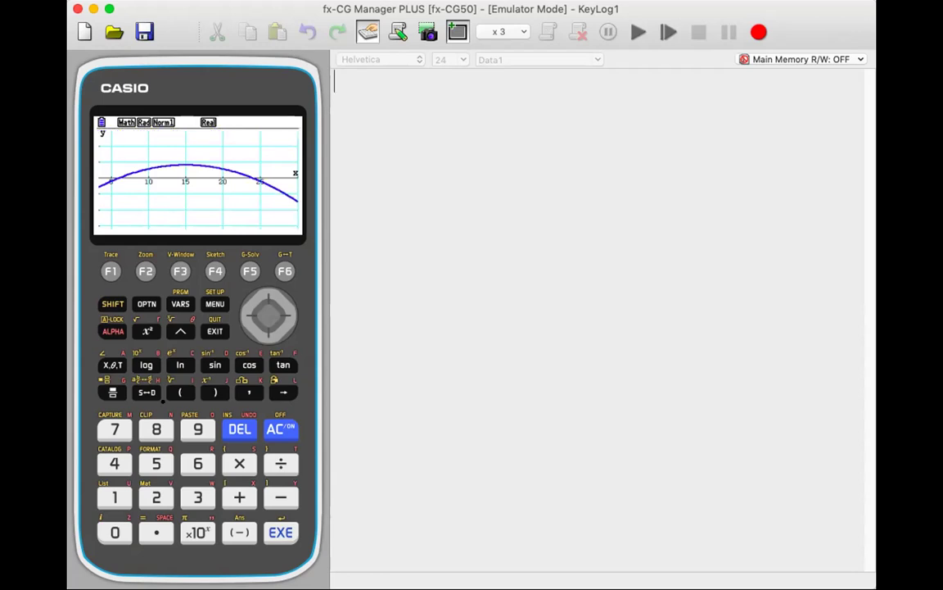
Integrate Y1 from 20 to 24 with ∫dx, shading the area and giving 0.12620027.
click(250, 271)
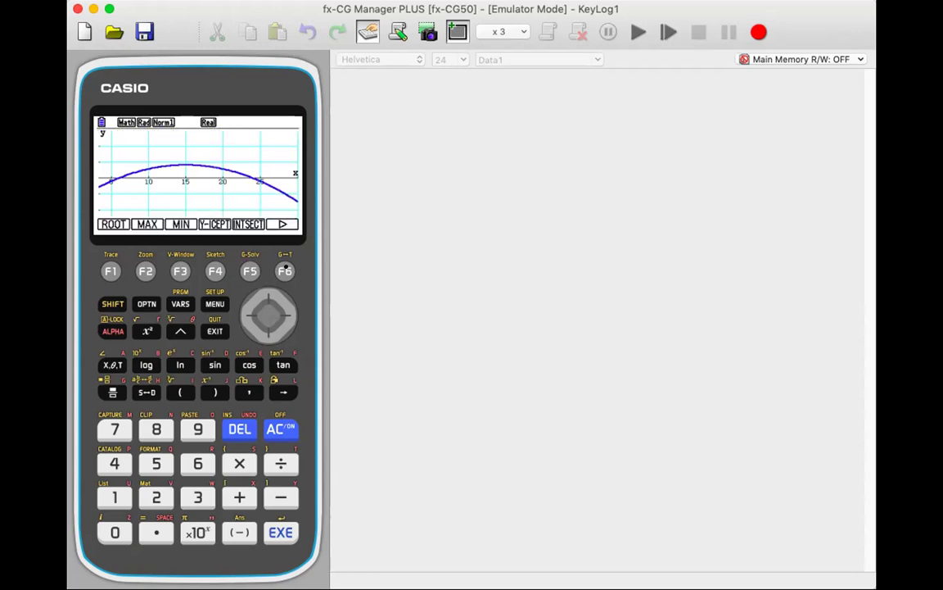
click(284, 270)
click(180, 271)
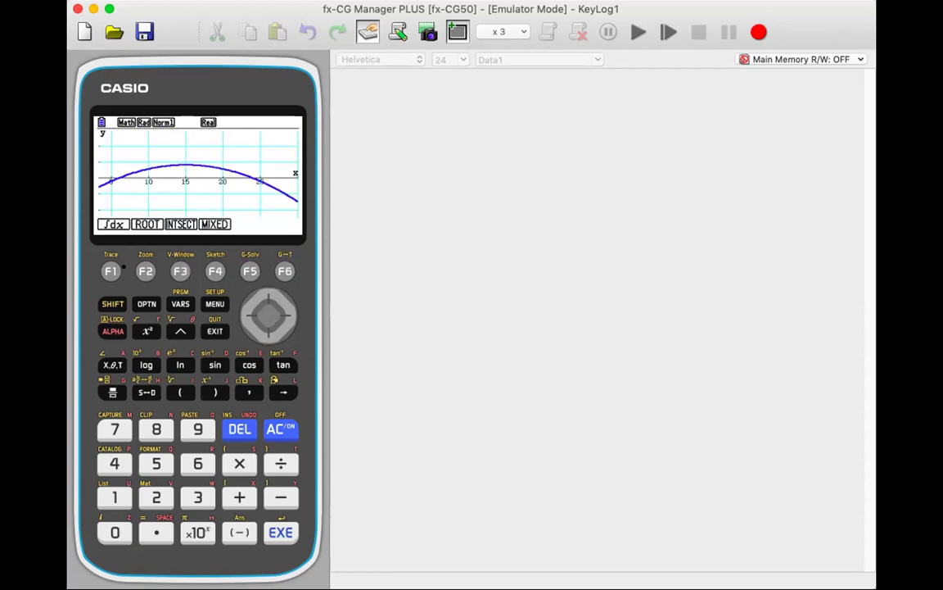
click(111, 271)
click(148, 497)
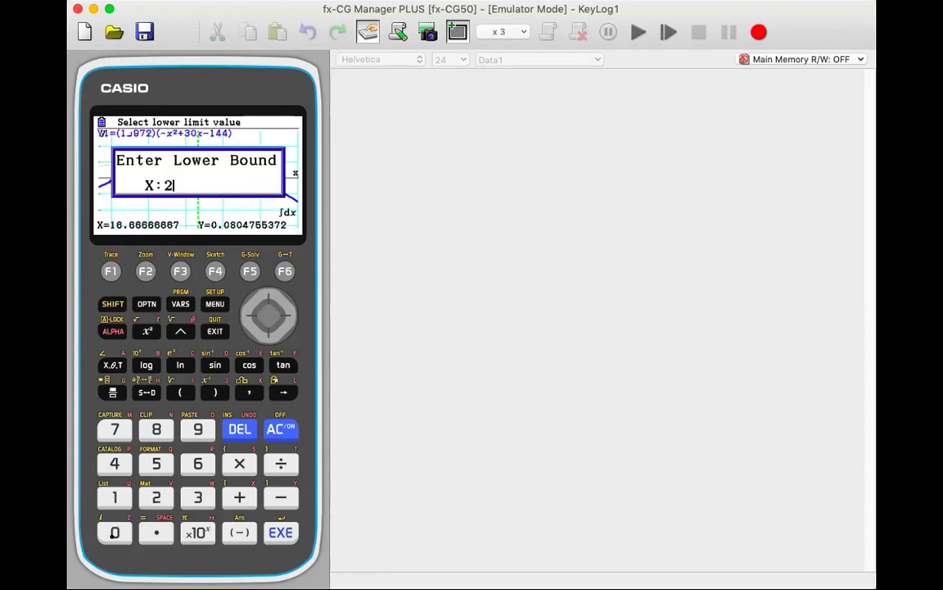
text(0)
key(Return)
text(2)
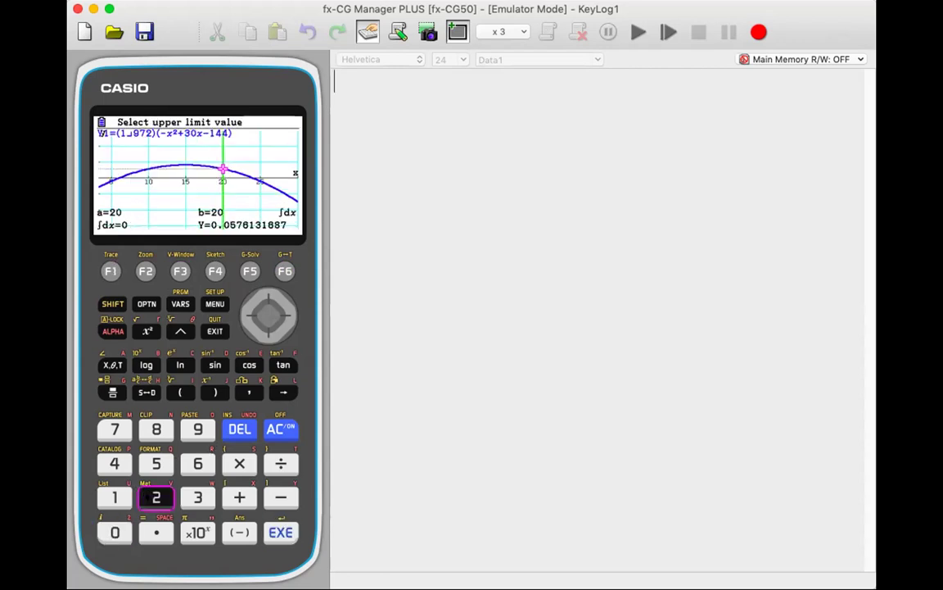
text(4)
key(Return)
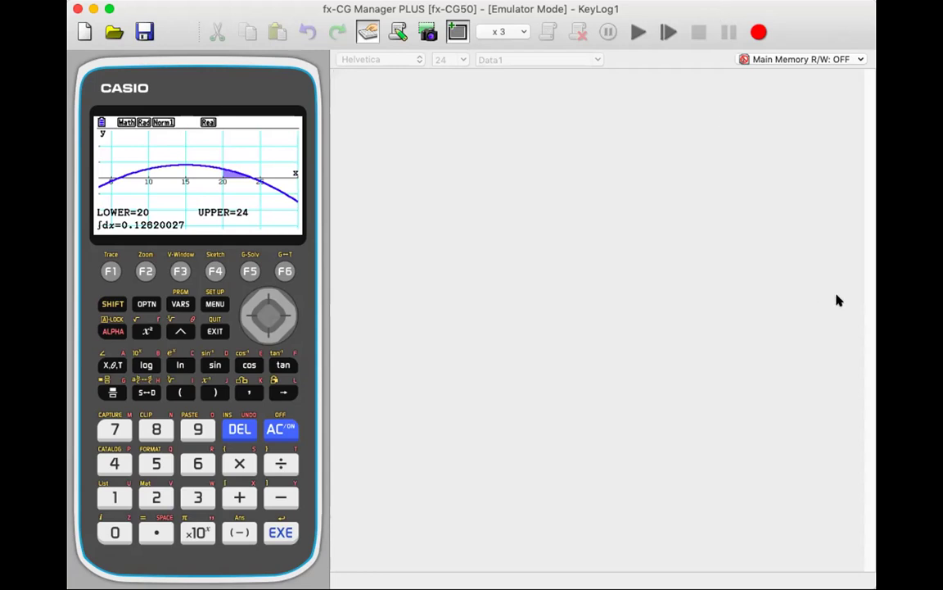
key(super+Tab)
Scroll to part b ii's worked solution for P(X > 20) ending in ≈ 0.126.
scroll(508, 354, down, 4)
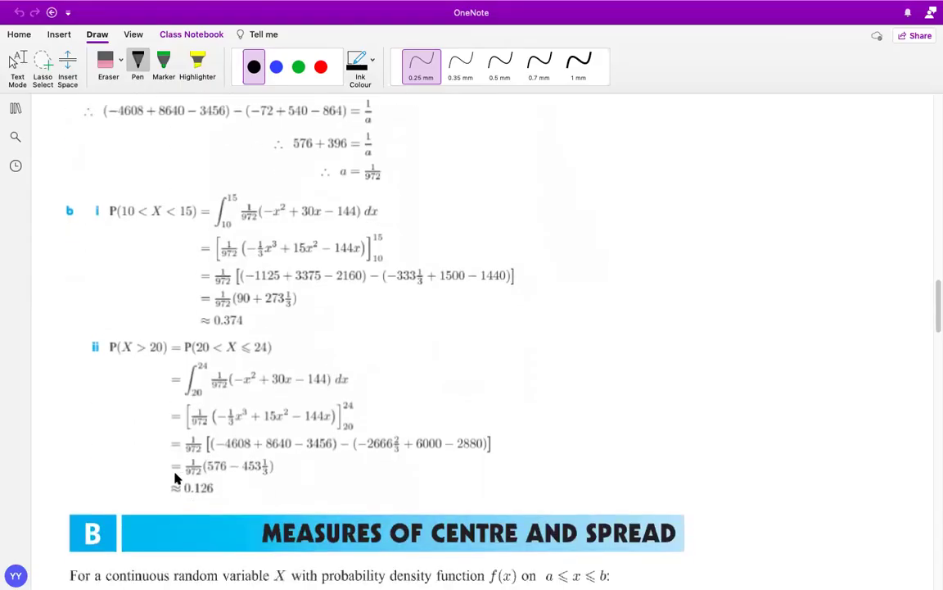
scroll(194, 490, down, 1)
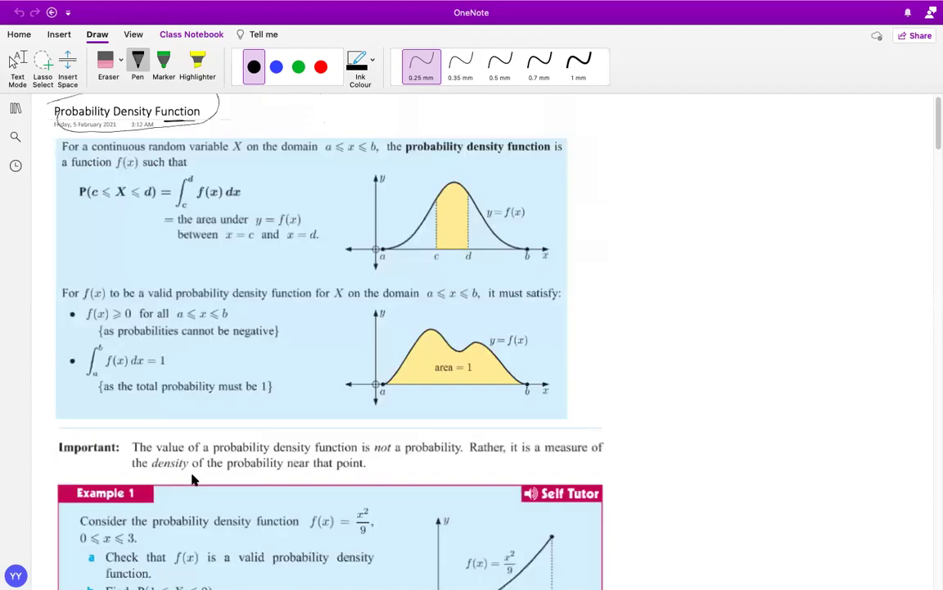
scroll(193, 480, down, 20)
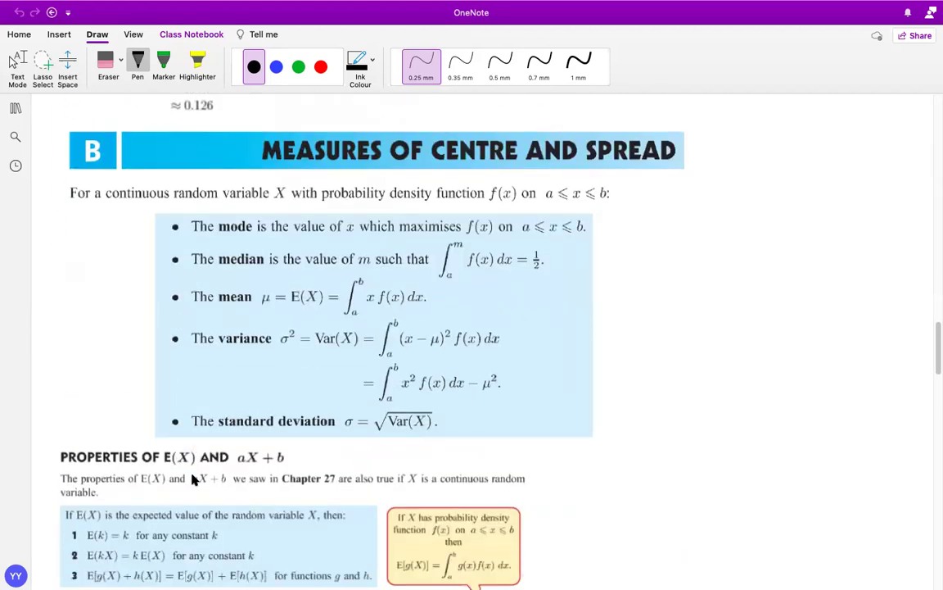
scroll(193, 479, up, 2)
scroll(193, 480, up, 5)
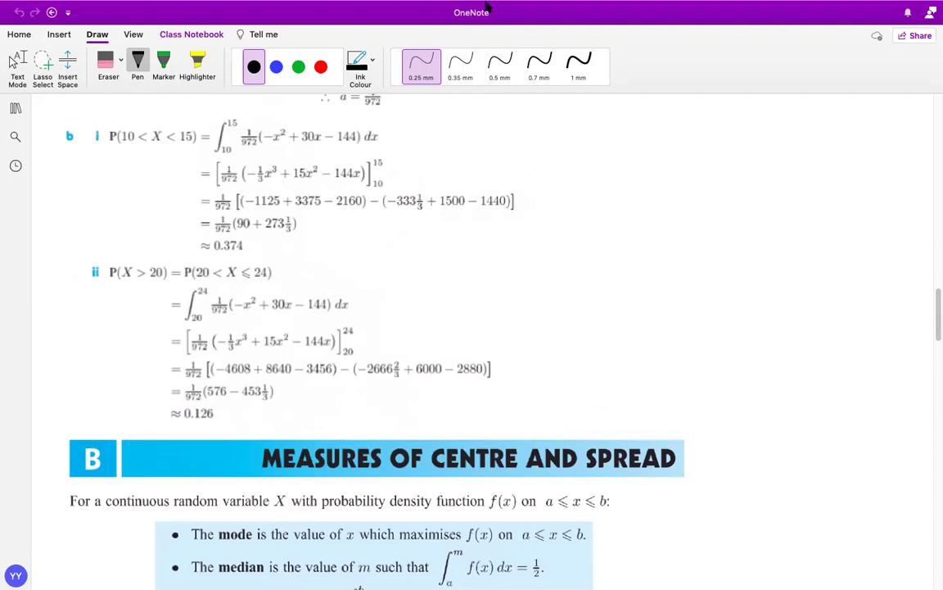
mouse_move(600, 31)
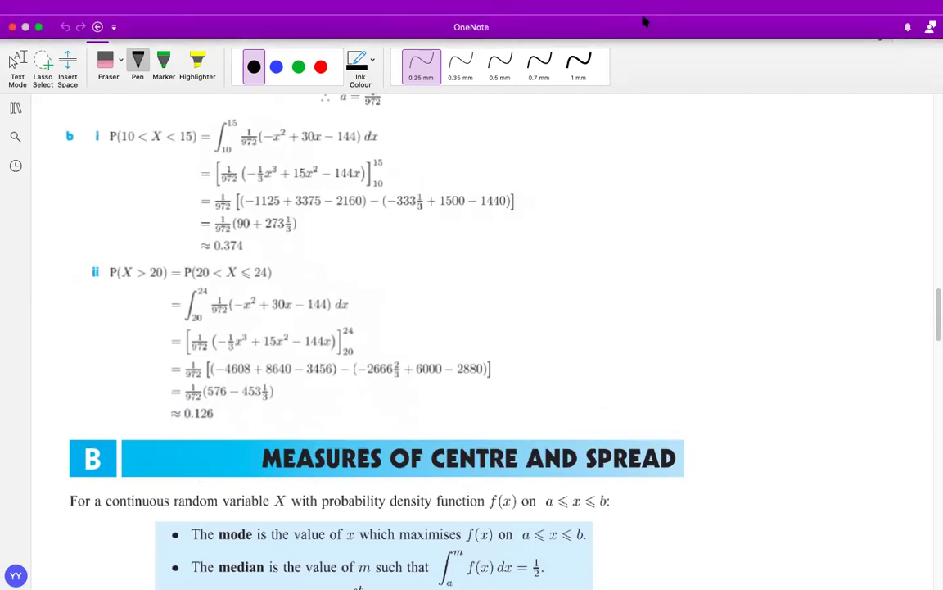